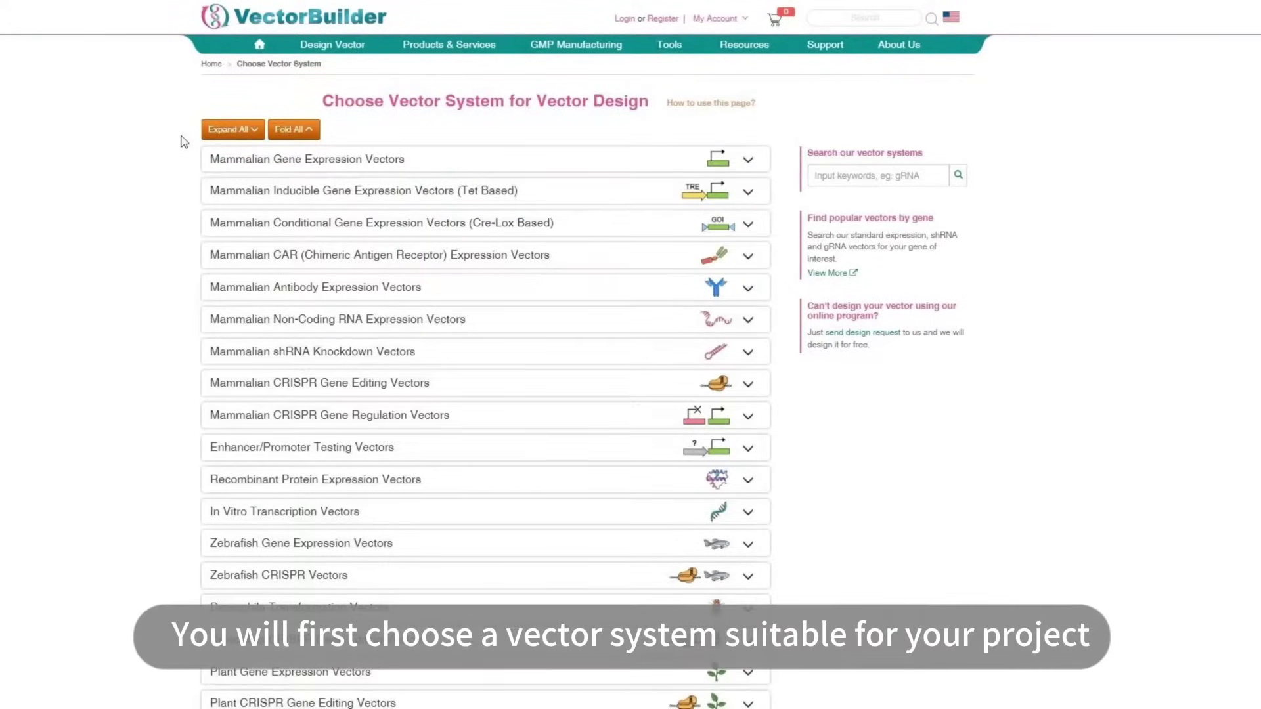
Step: Expand all vector system categories and read the Vector Systems guide under Resources > Vector Guides
left_click(234, 135)
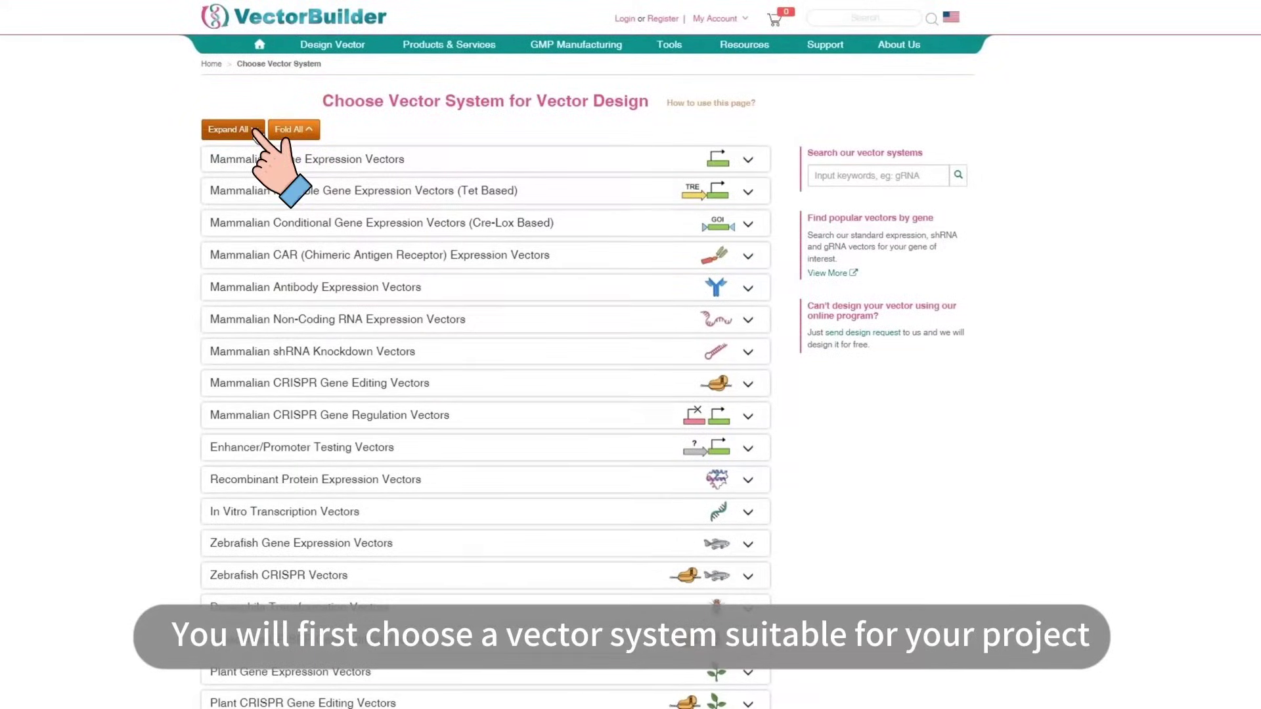
key("ctrl+minus")
key("ctrl+minus")
key("ctrl+minus")
key("ctrl+minus")
key("ctrl+minus")
key("ctrl+minus")
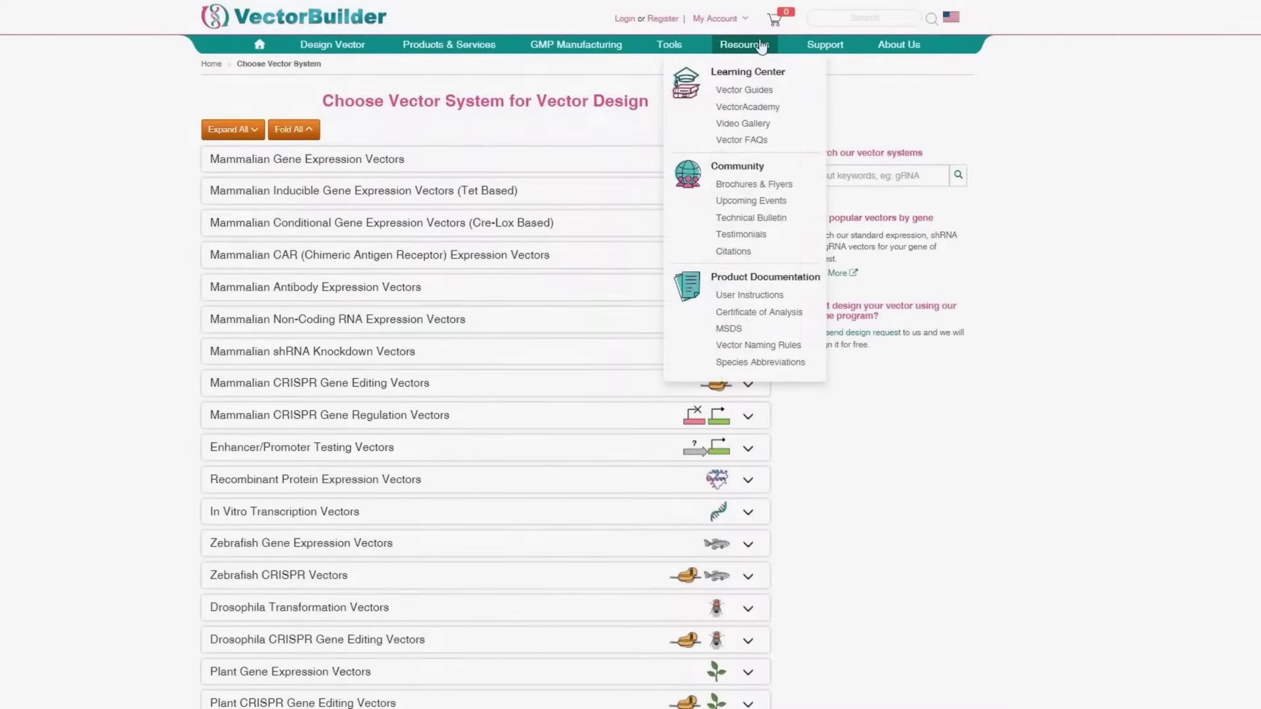
left_click(785, 93)
left_click(1001, 446)
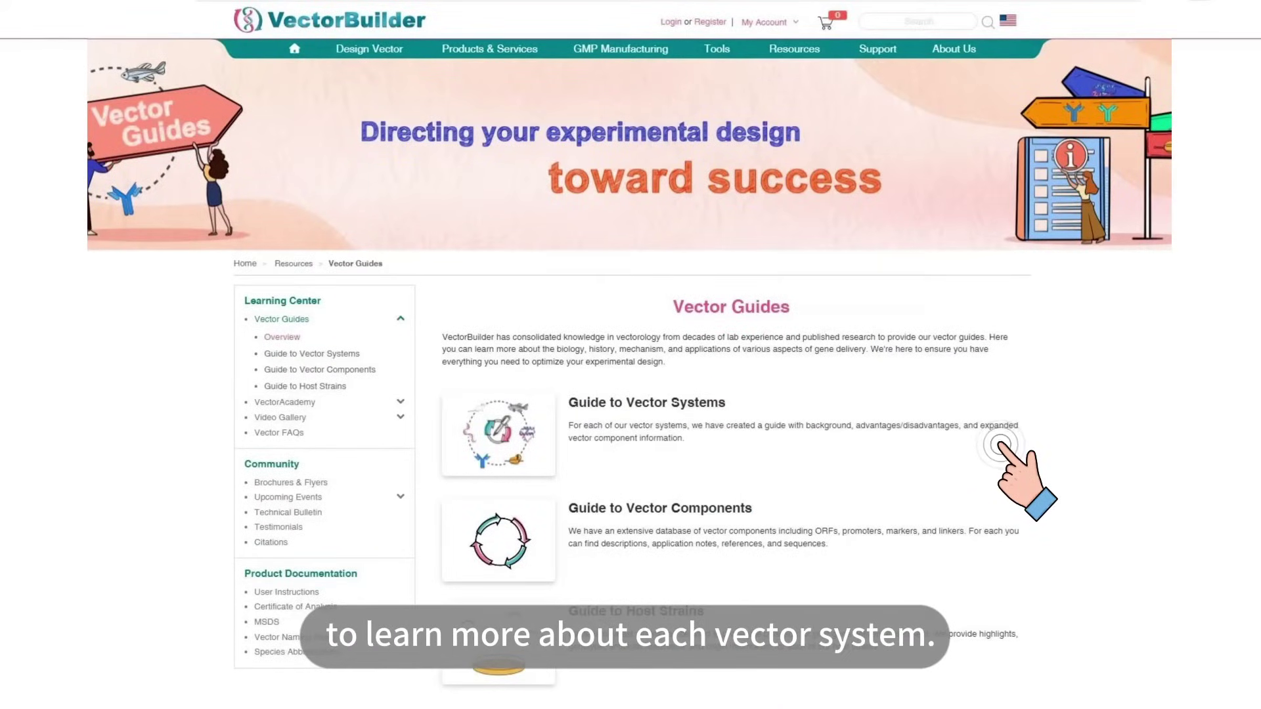
scroll(631, 394, "down", 9)
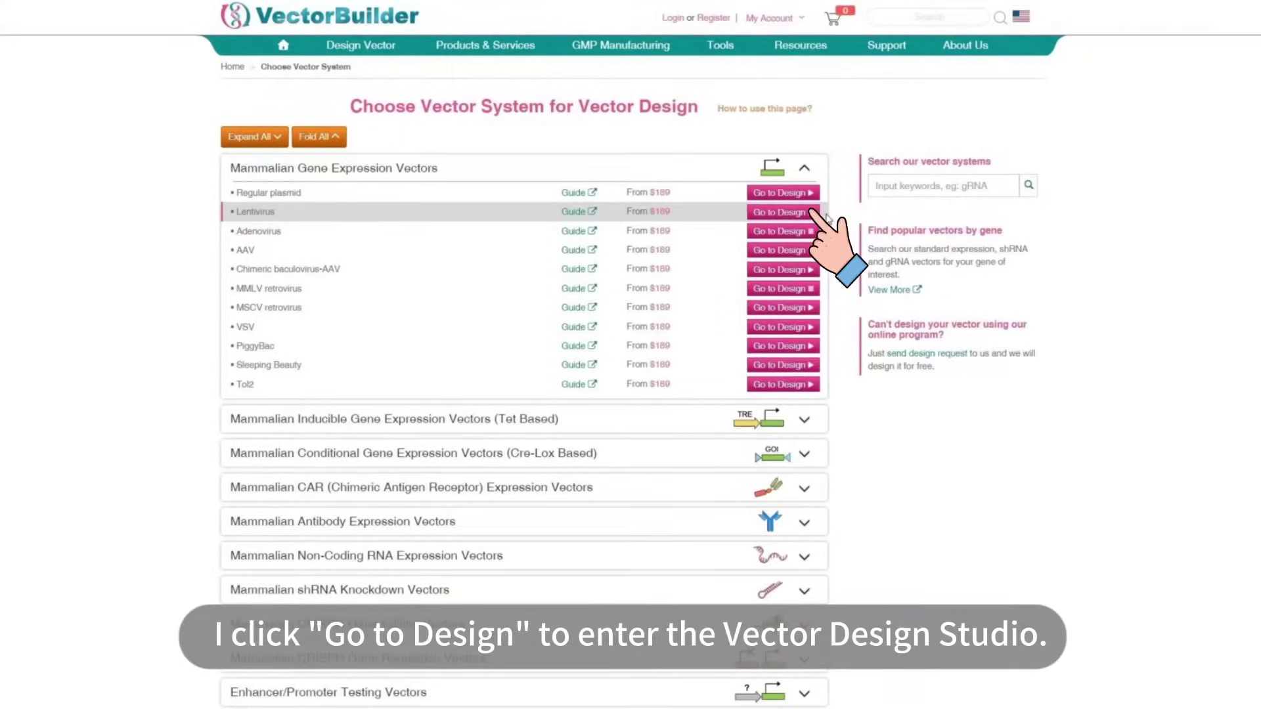
Step: Start a Lentivirus gene expression vector design and show the options for adding a promoter
left_click(814, 212)
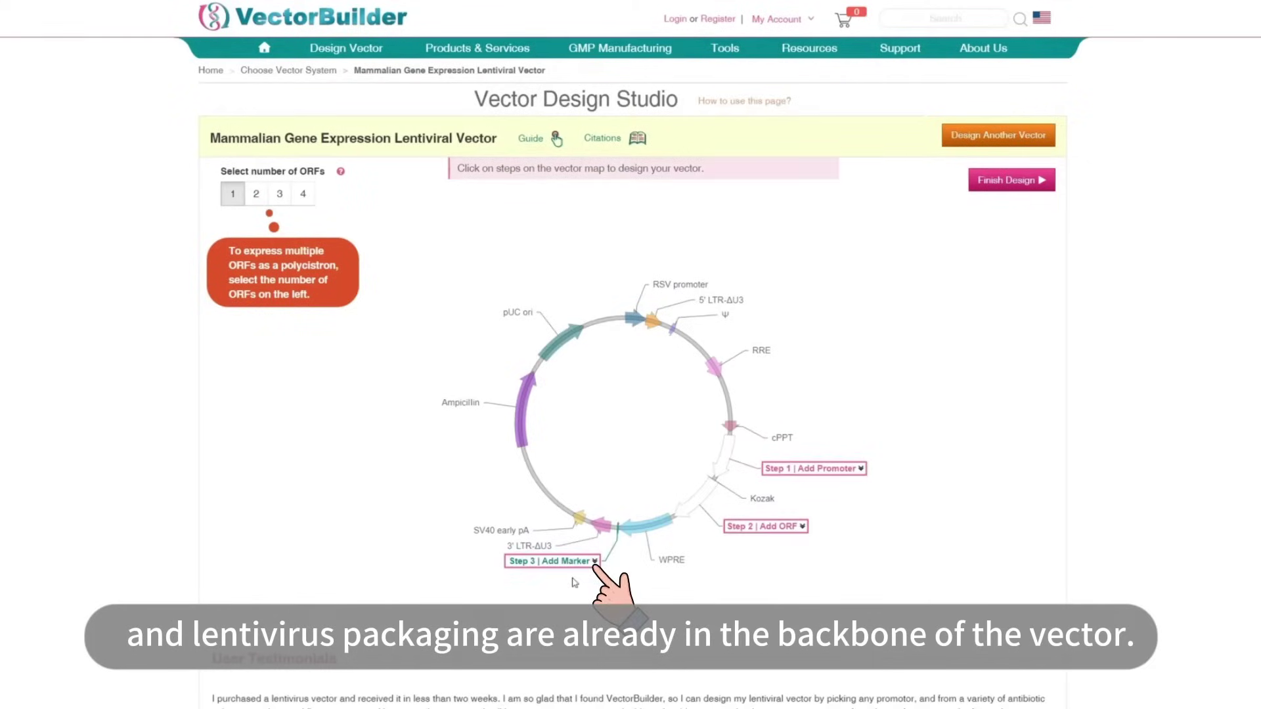
left_click(862, 470)
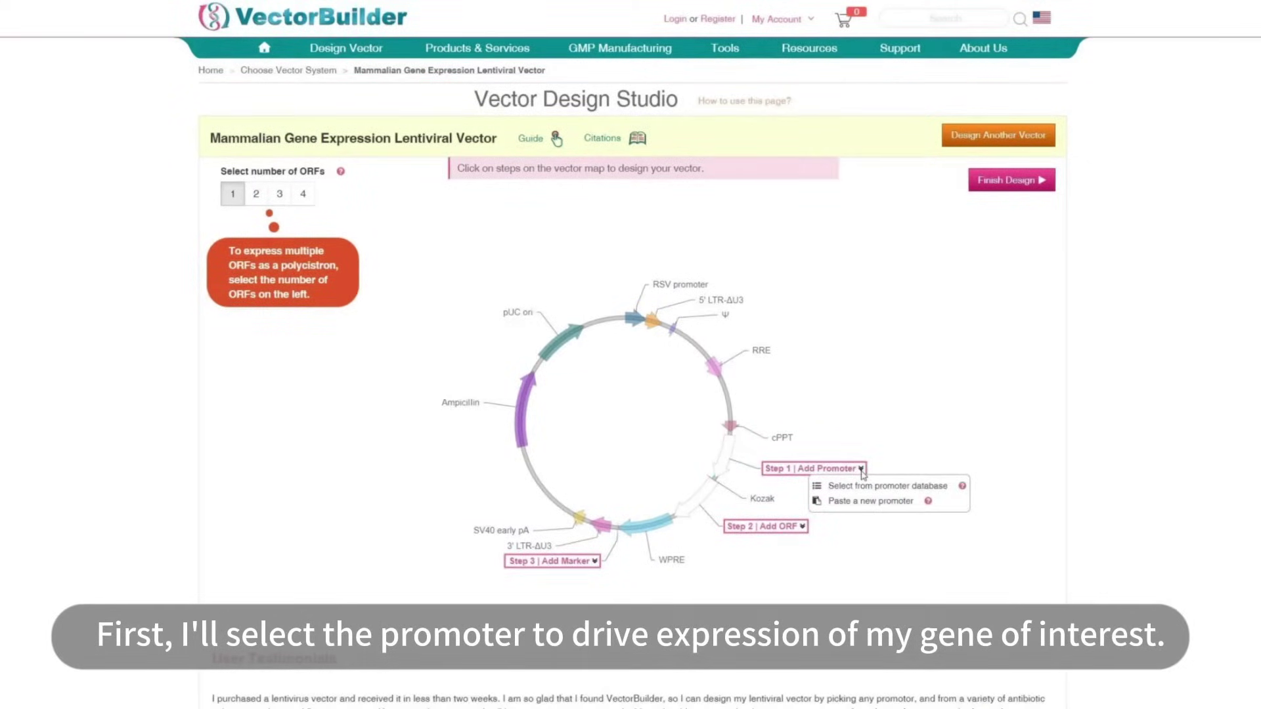
Step: Paste a 1900 bp custom promoter named TMPRSS2 and add it as Step 1
left_click(954, 487)
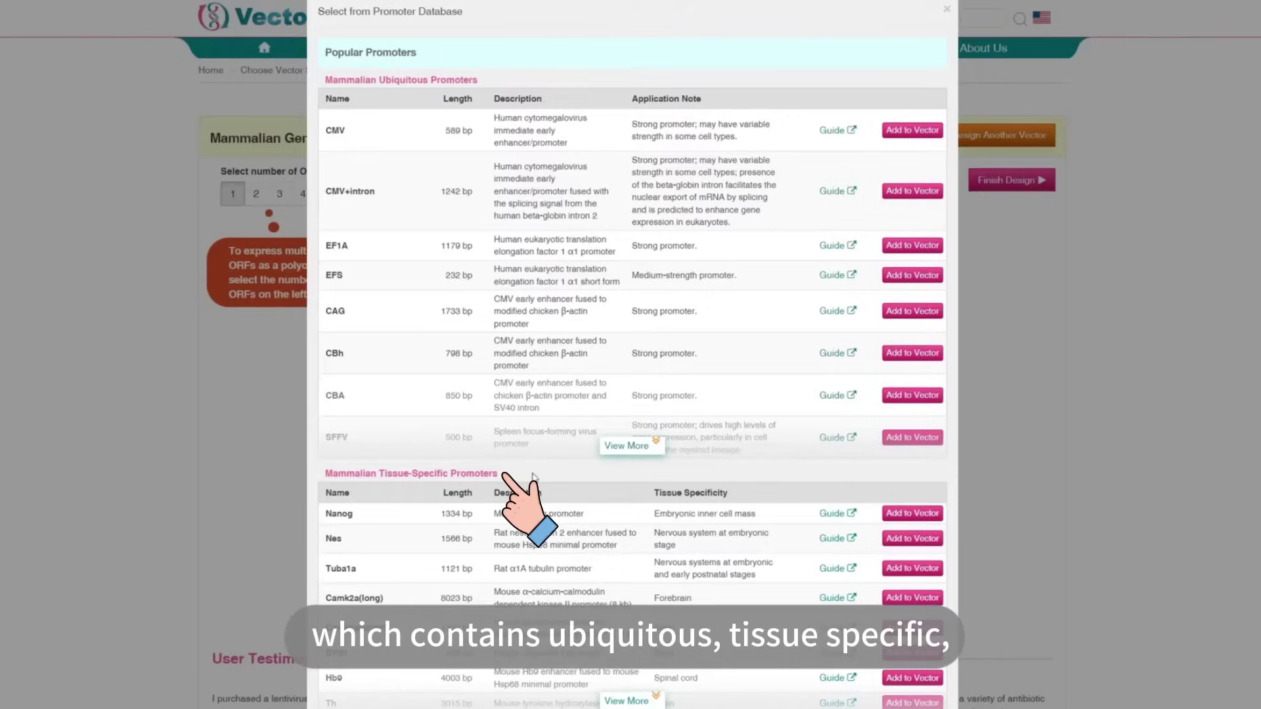
scroll(533, 478, "down", 2)
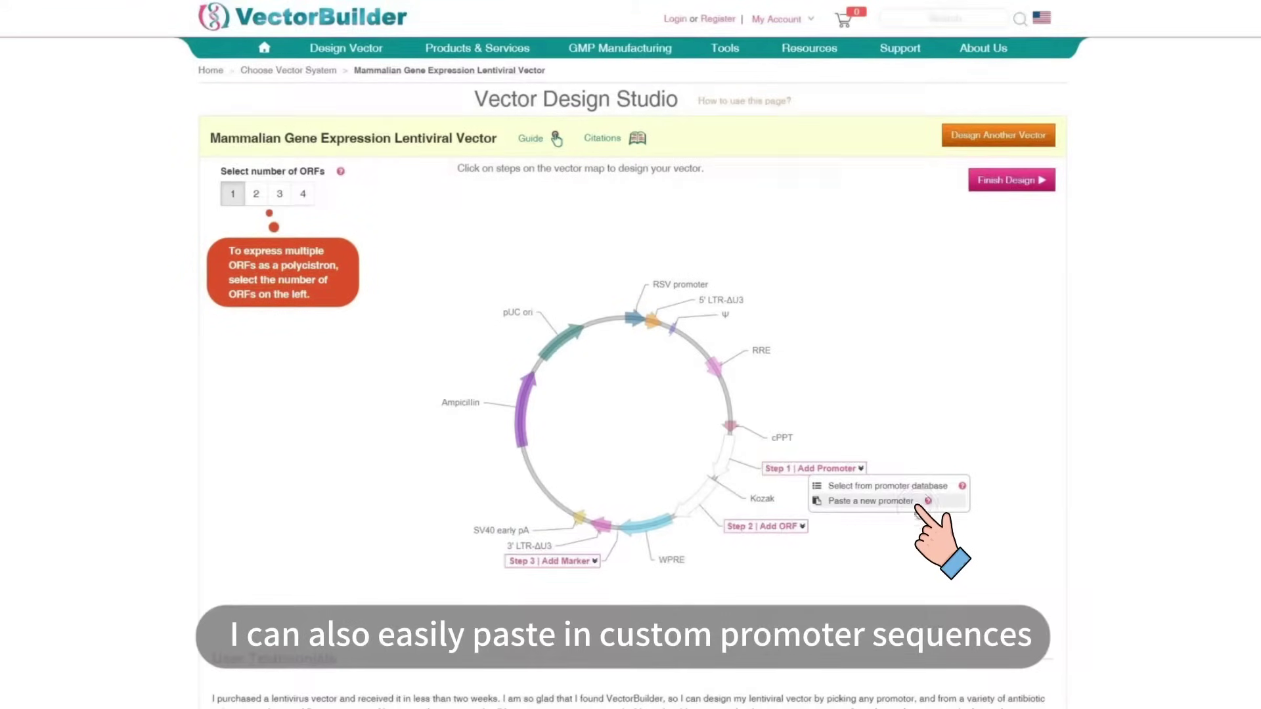
left_click(871, 501)
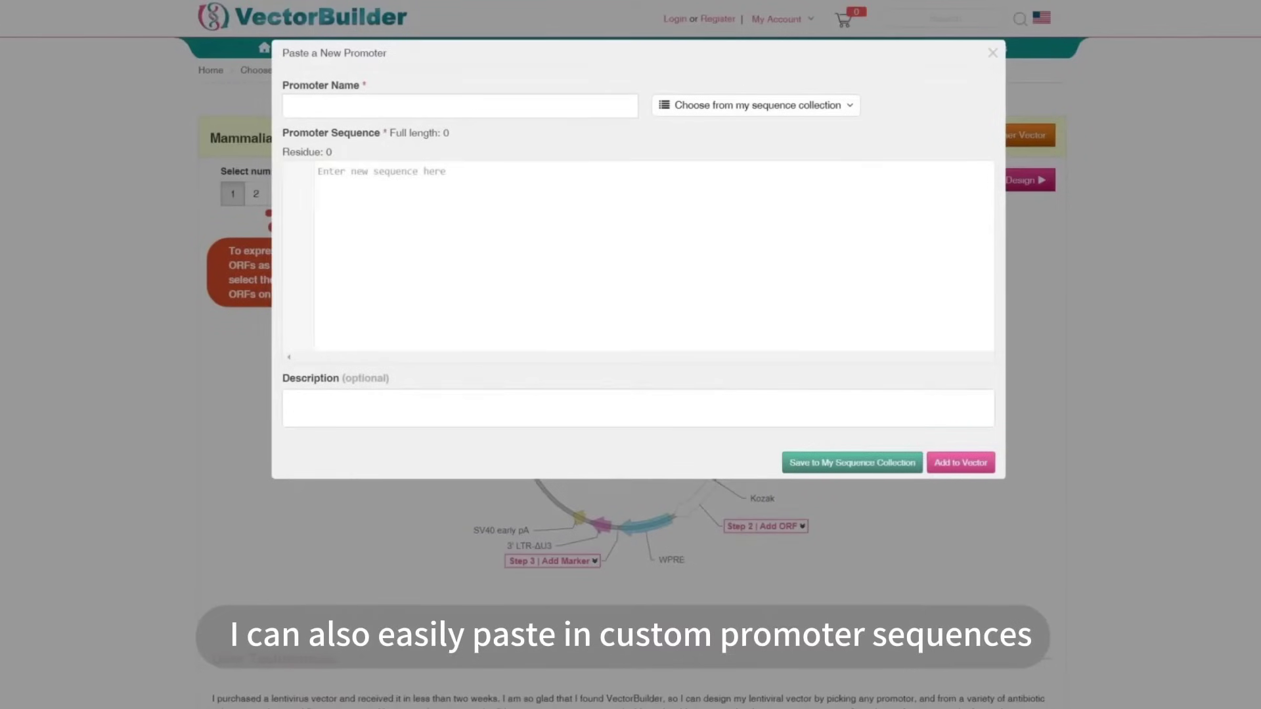
key("ctrl+v")
left_click(444, 103)
type("TMPRSS2")
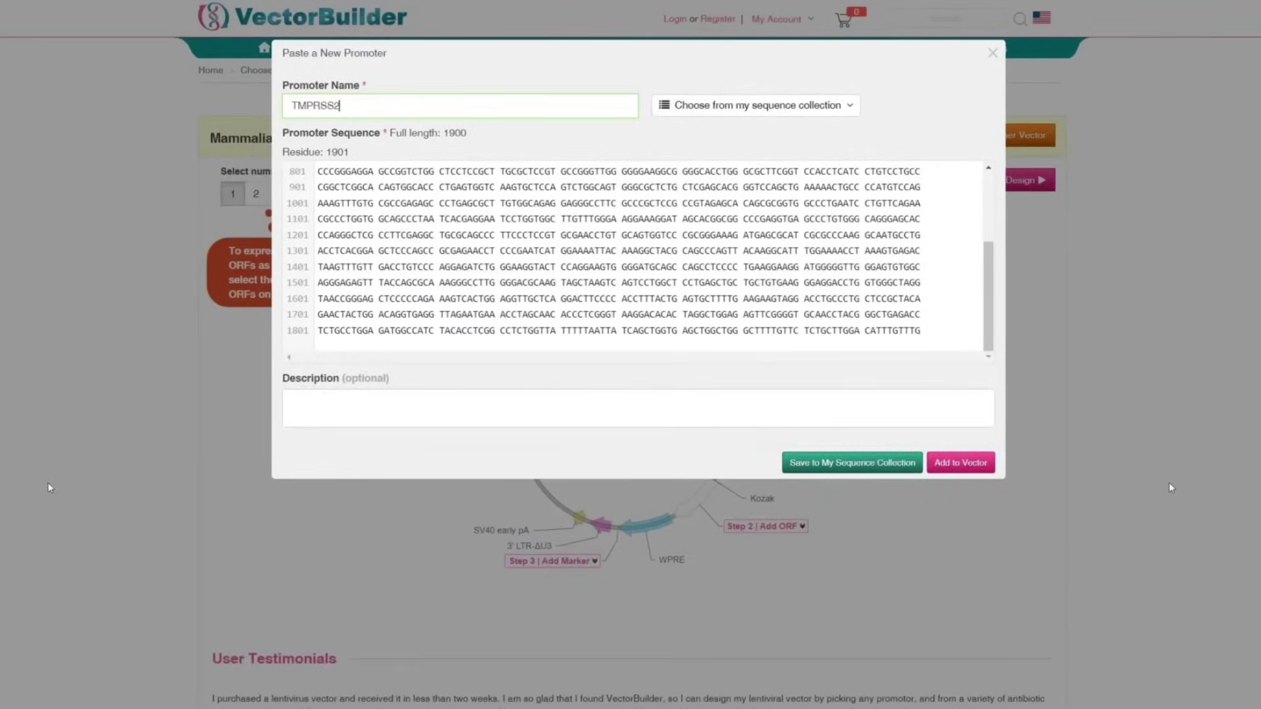
left_click(961, 462)
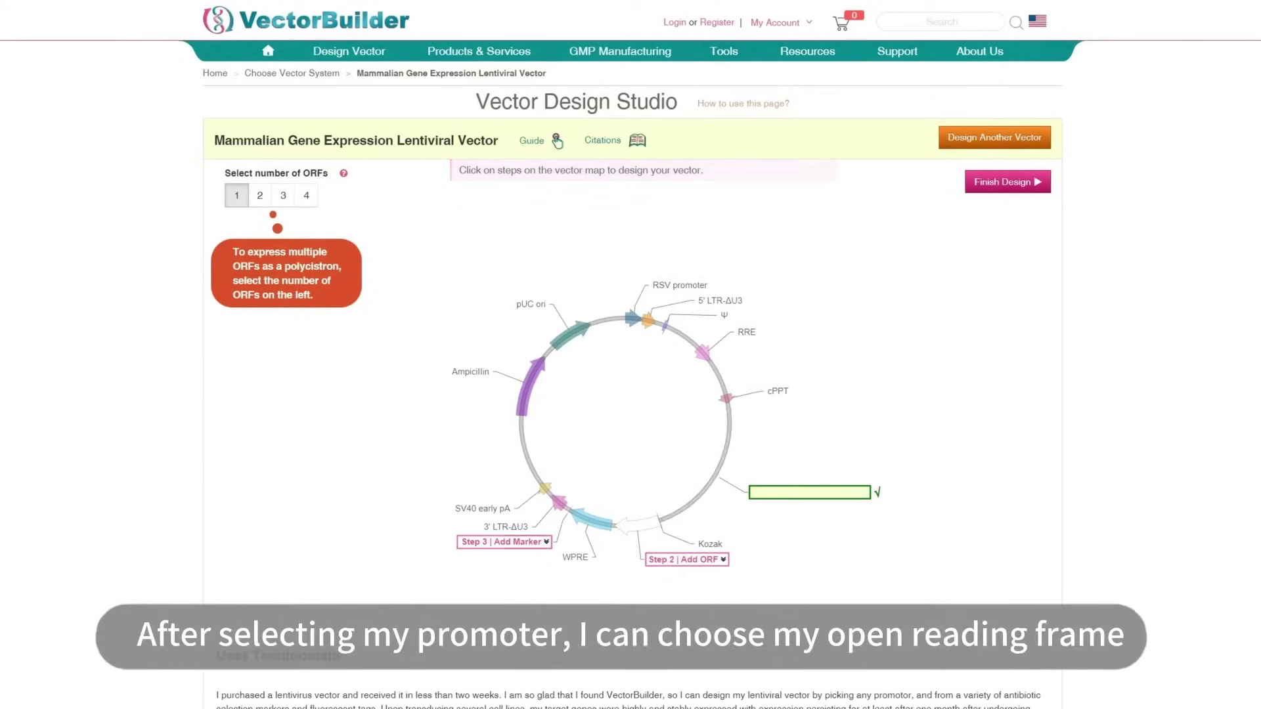
Step: Open Select from ORF database for Step 2 and scroll through the Popular ORF list
left_click(722, 559)
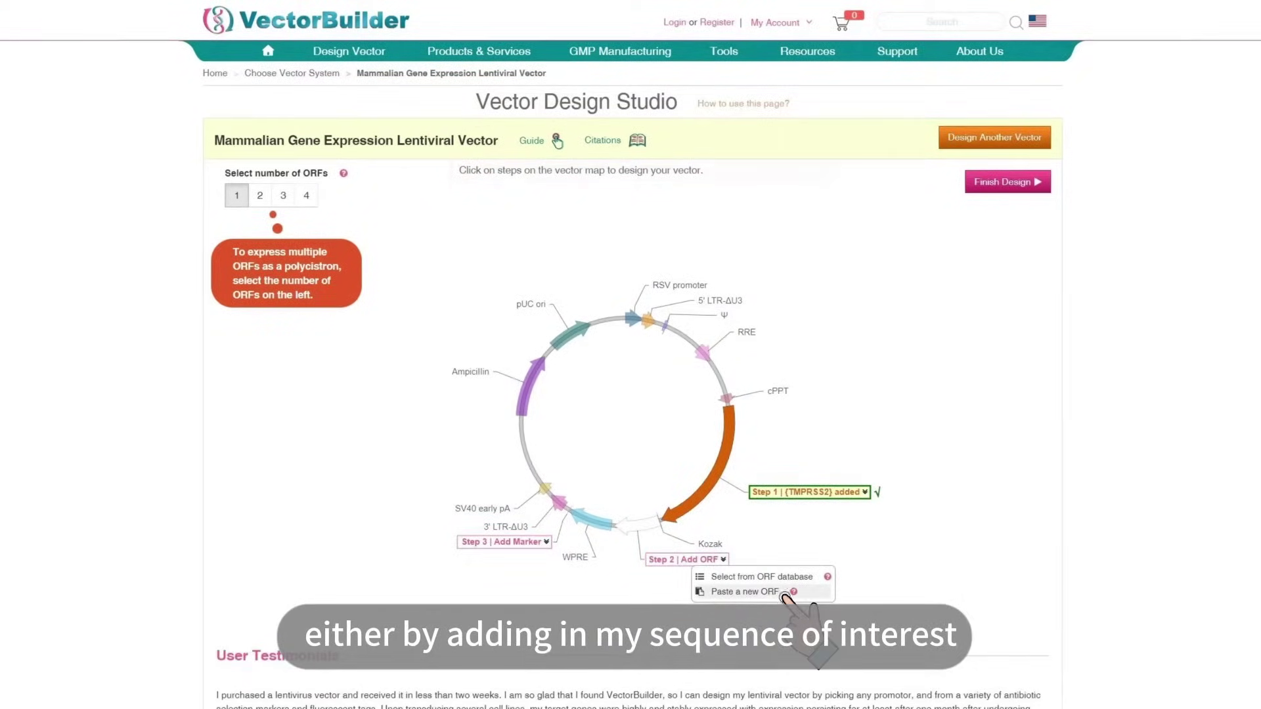
left_click(746, 592)
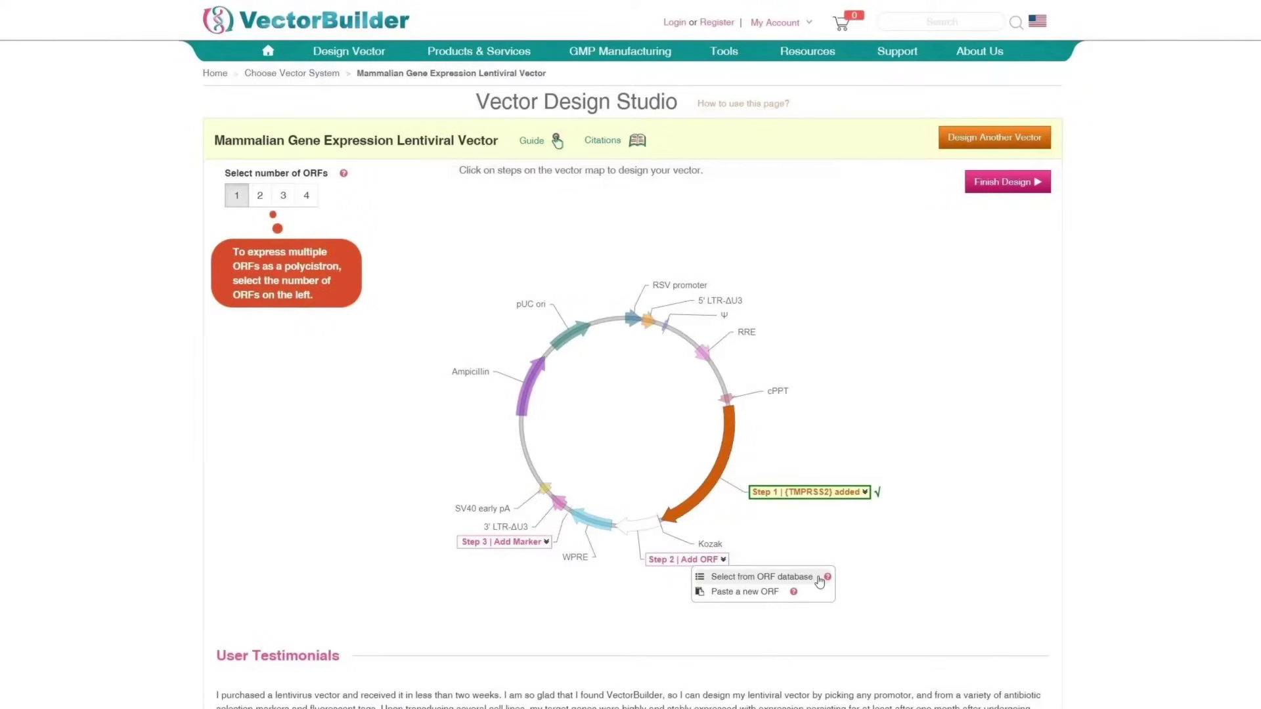
left_click(749, 575)
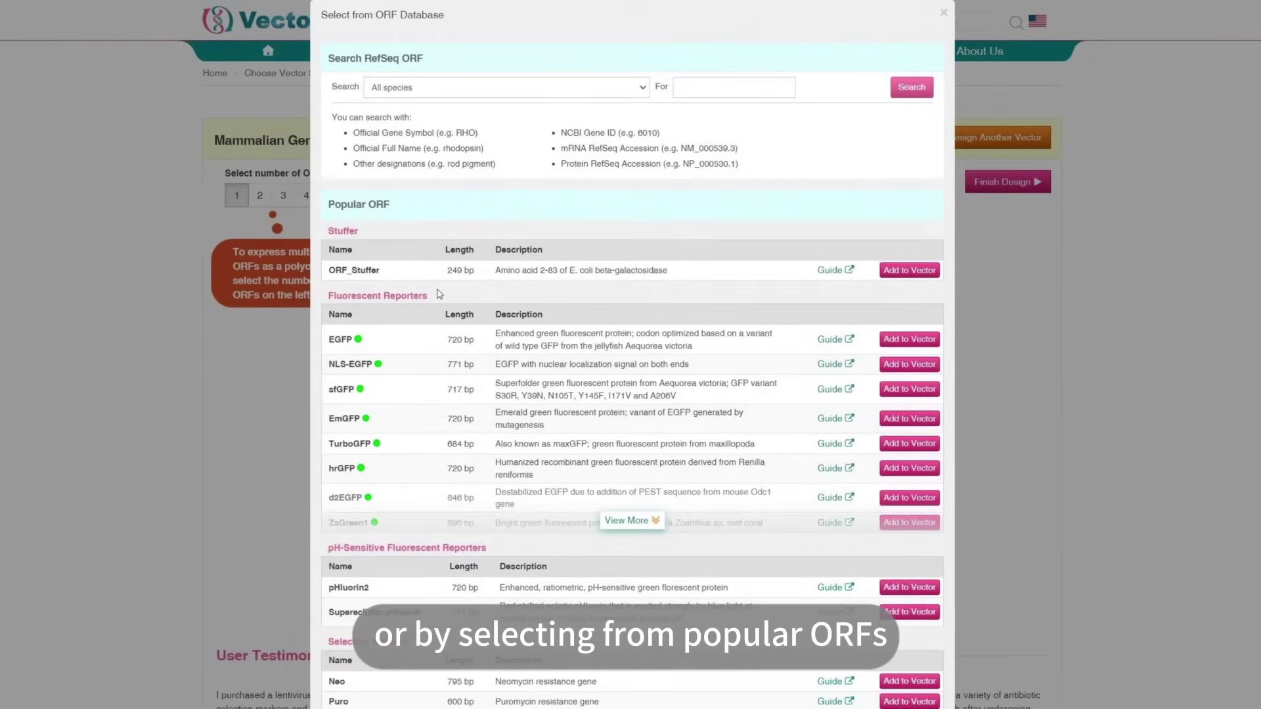
scroll(438, 293, "down", 15)
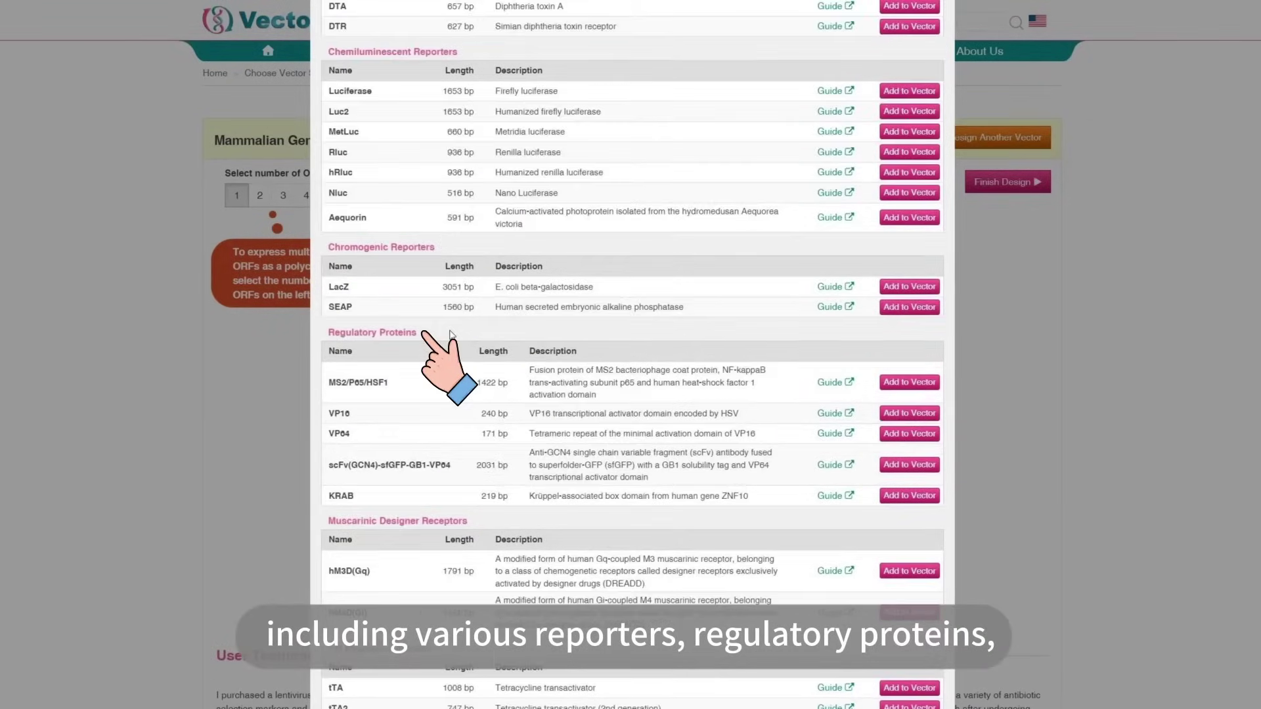
scroll(450, 334, "down", 10)
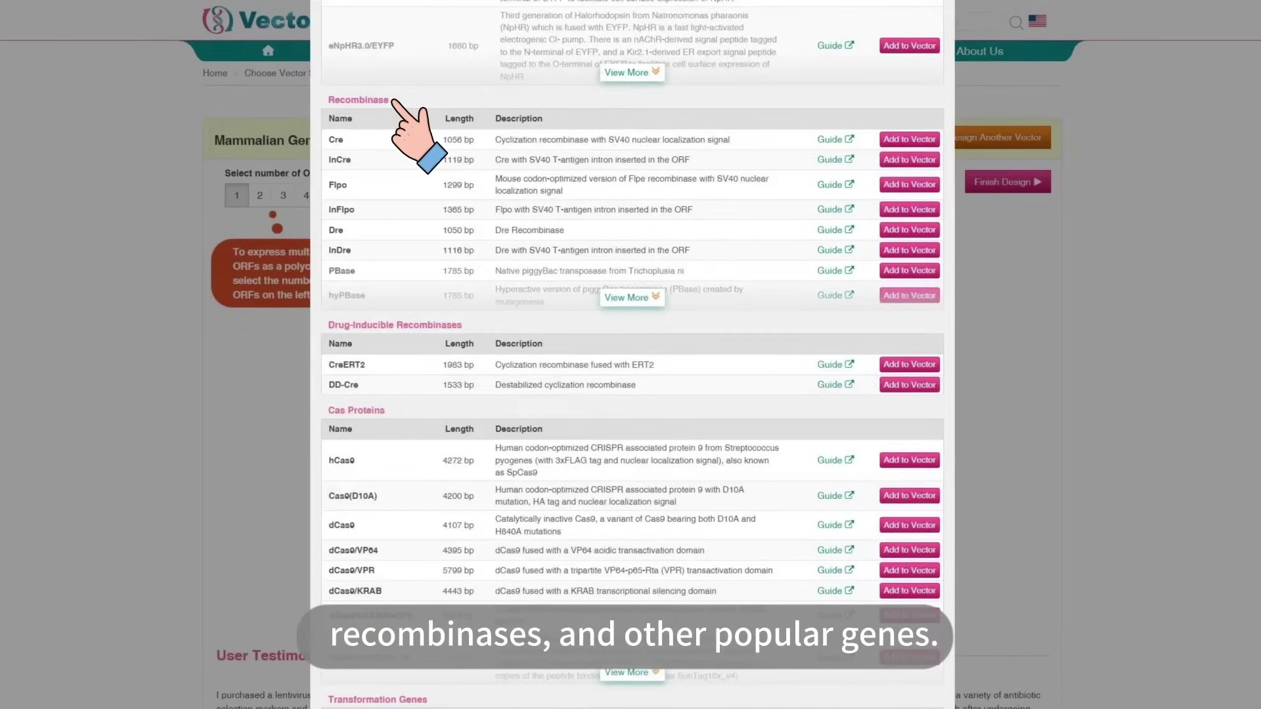
scroll(392, 100, "down", 10)
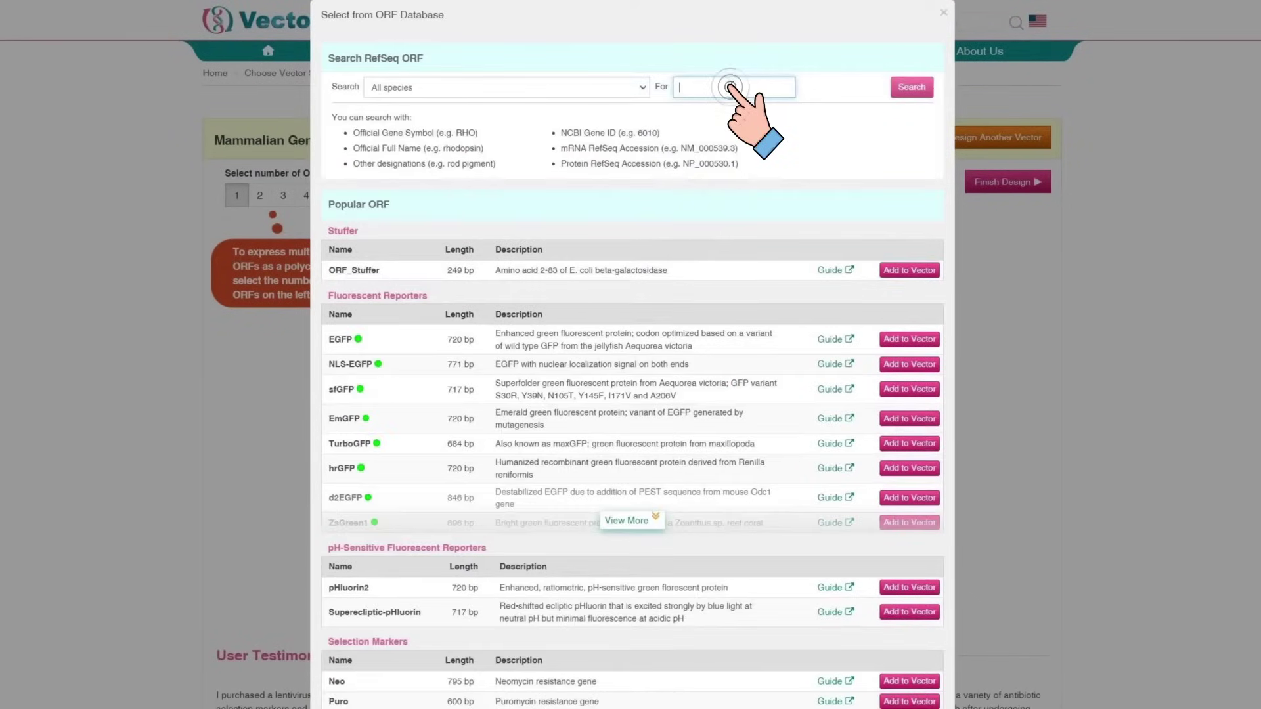
Step: Search RefSeq for ERG and list the nine human ERG transcripts with ORF lengths
left_click(723, 87)
type("ERG")
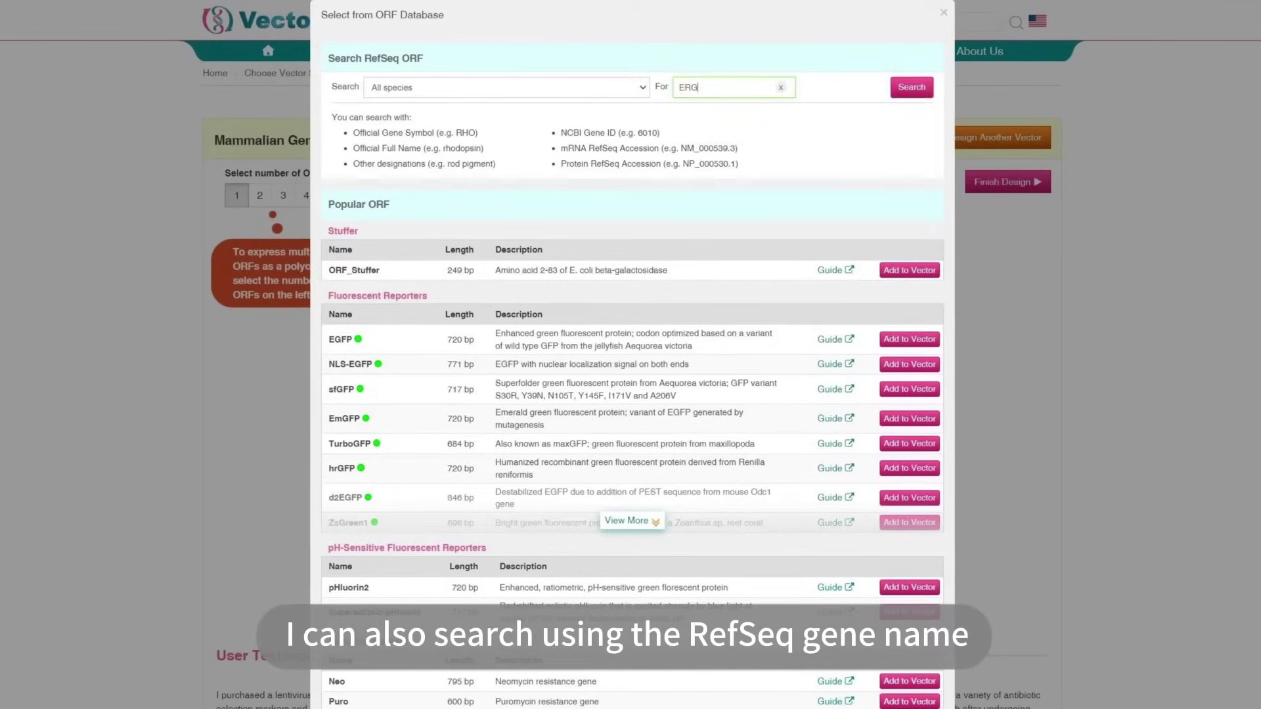
left_click(912, 87)
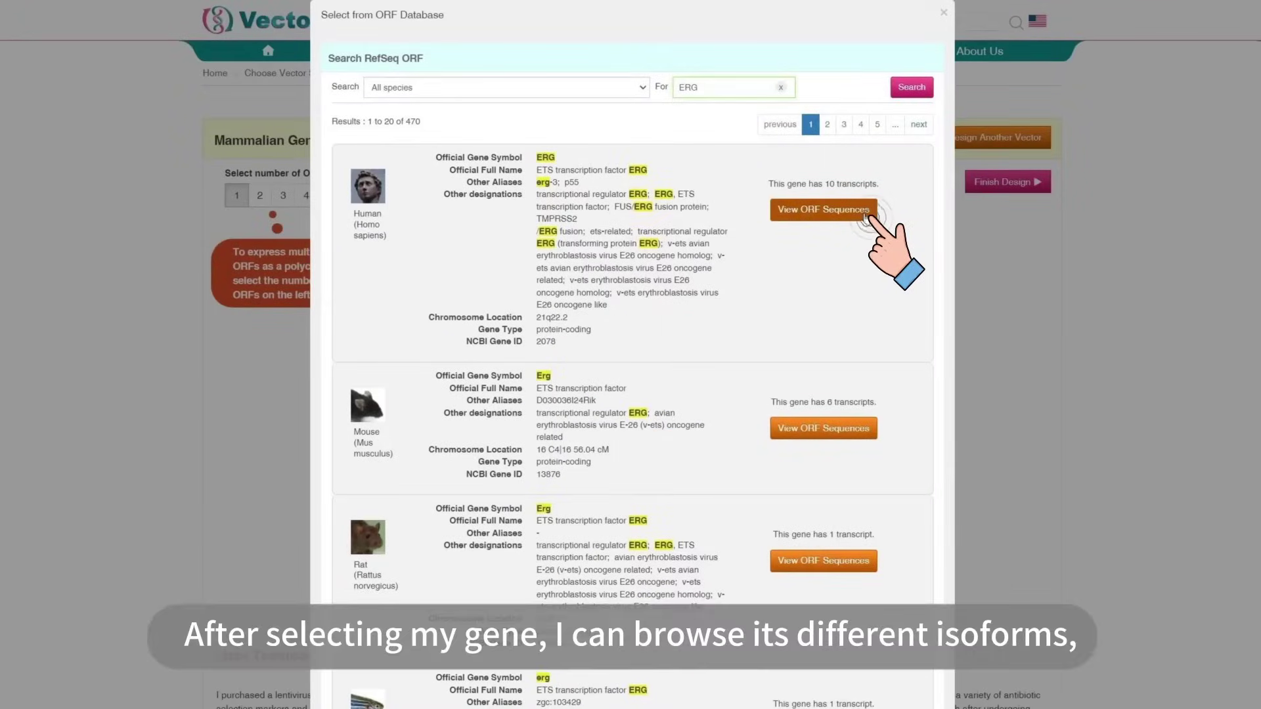
left_click(716, 75)
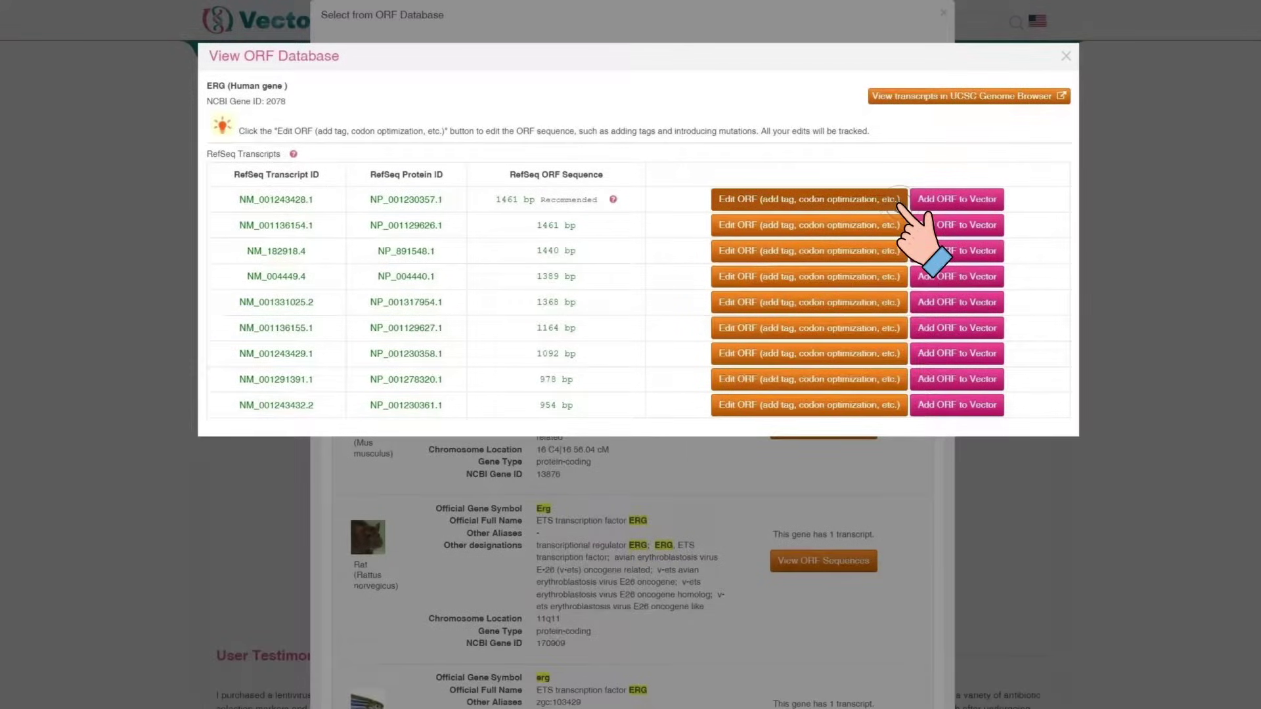
Step: Add a 3xFLAG tag to the N-terminus of the NM_001243428.1 hERG ORF
left_click(899, 200)
left_click(322, 386)
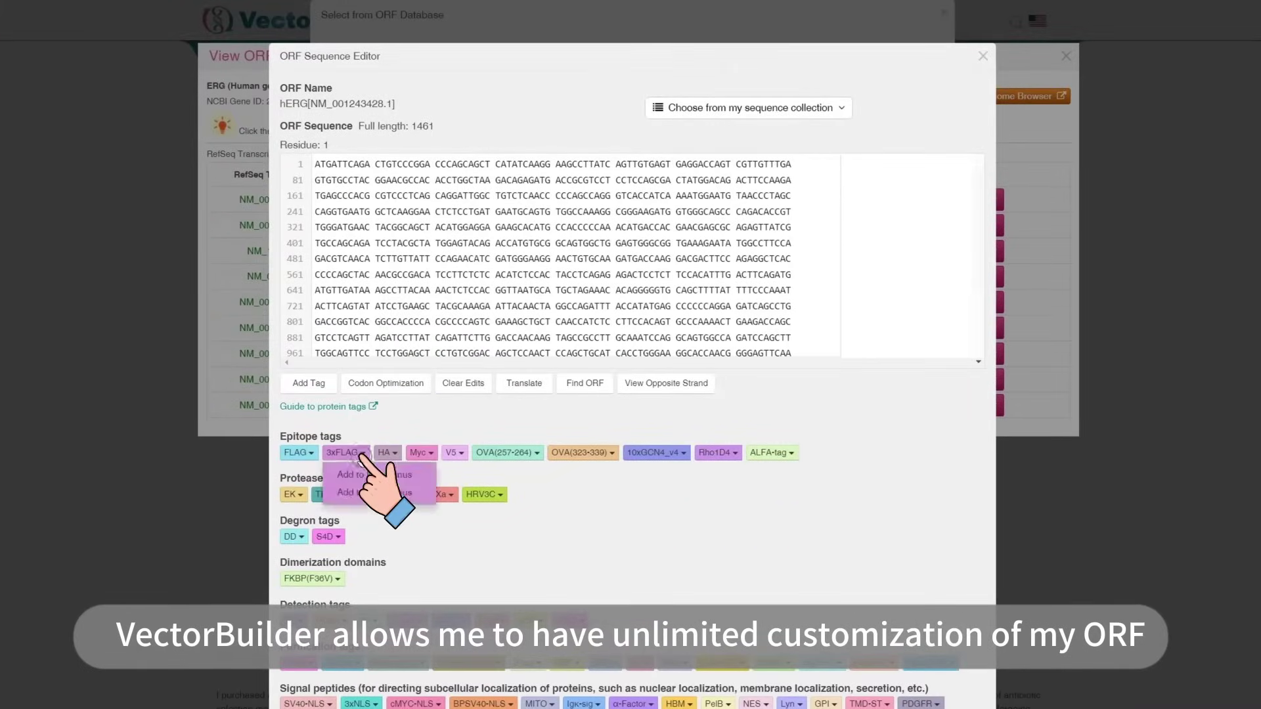
left_click(415, 341)
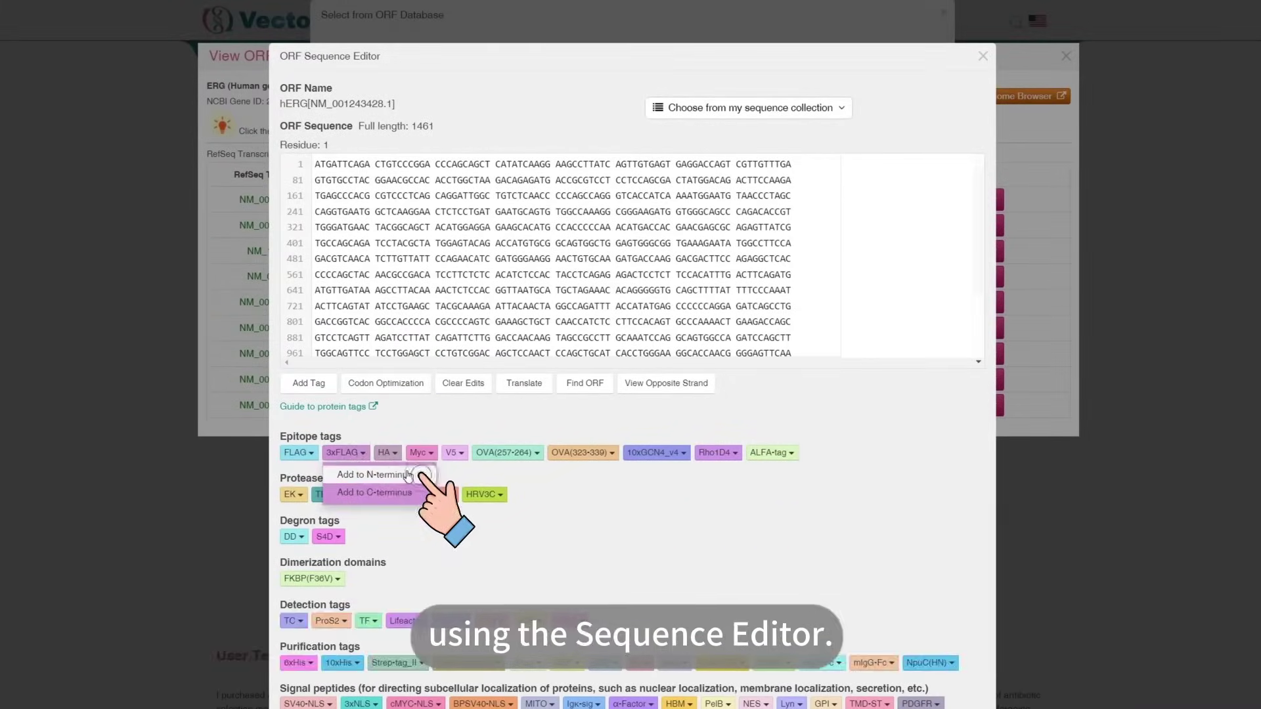
left_click(371, 474)
Step: Replace the G after the tag junction with GA, add the ORF, then change the vector type
left_click(749, 166)
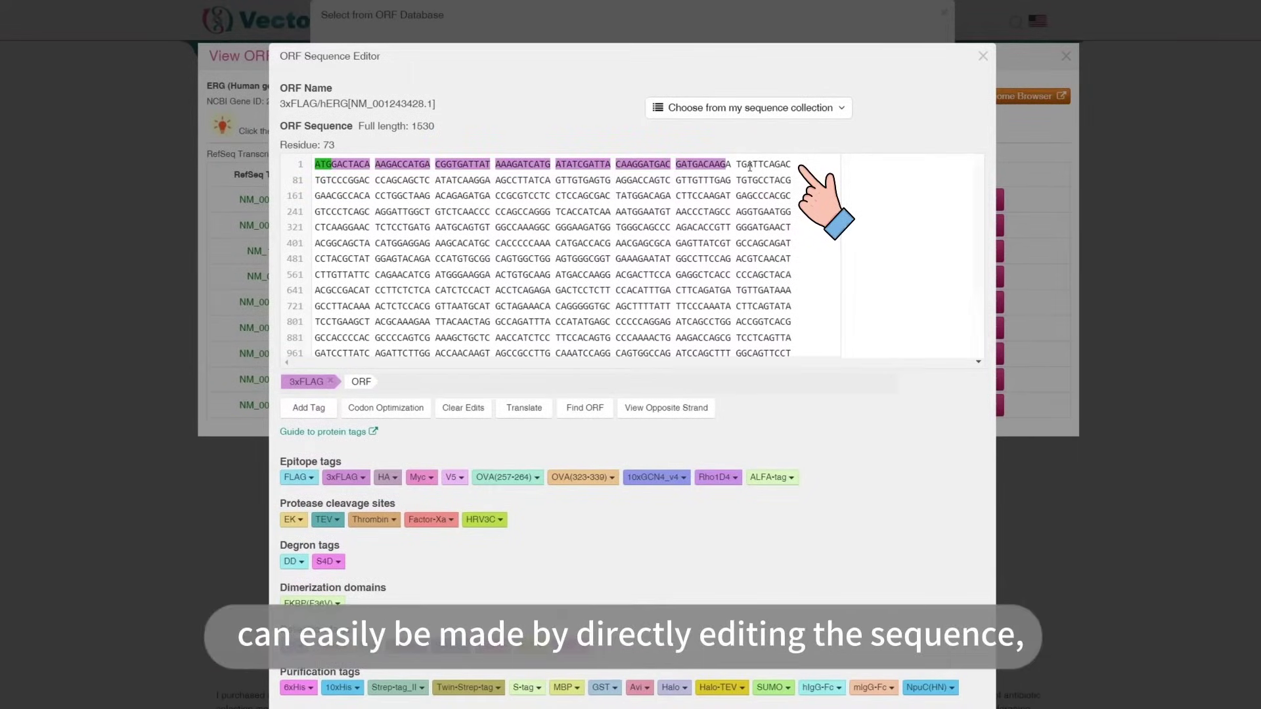
key("BackSpace")
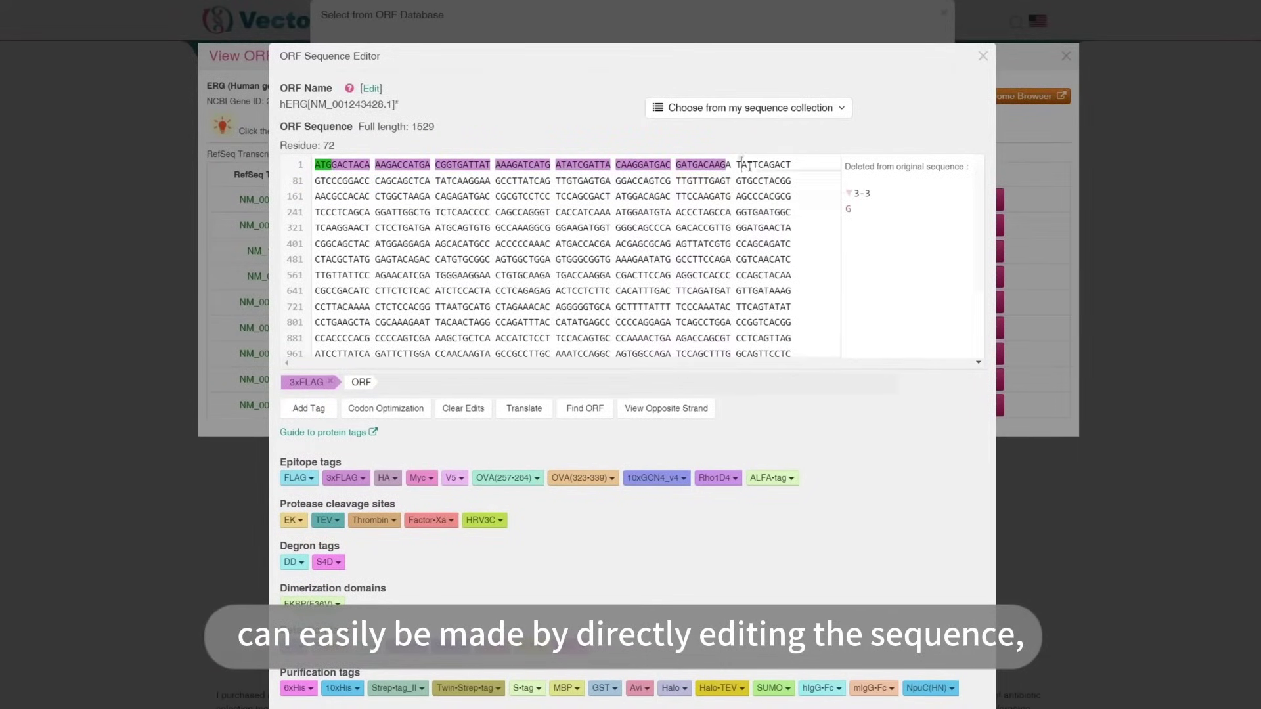
type("GA")
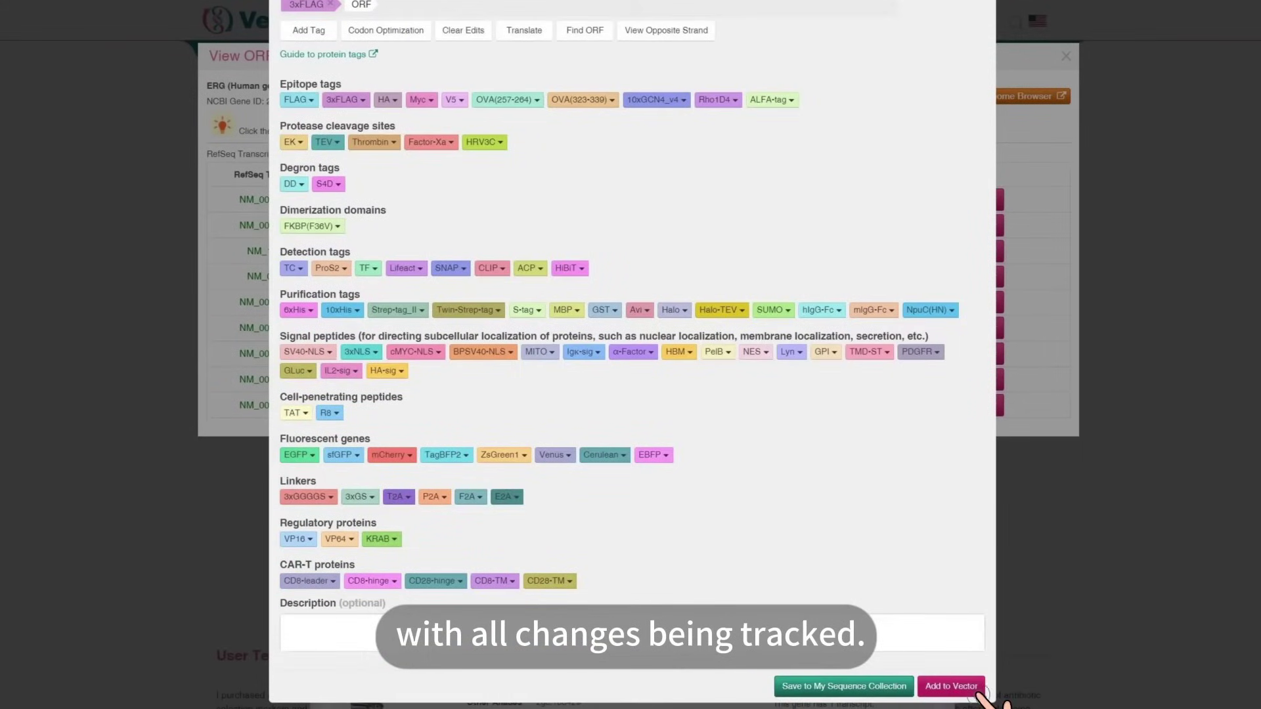
left_click(987, 688)
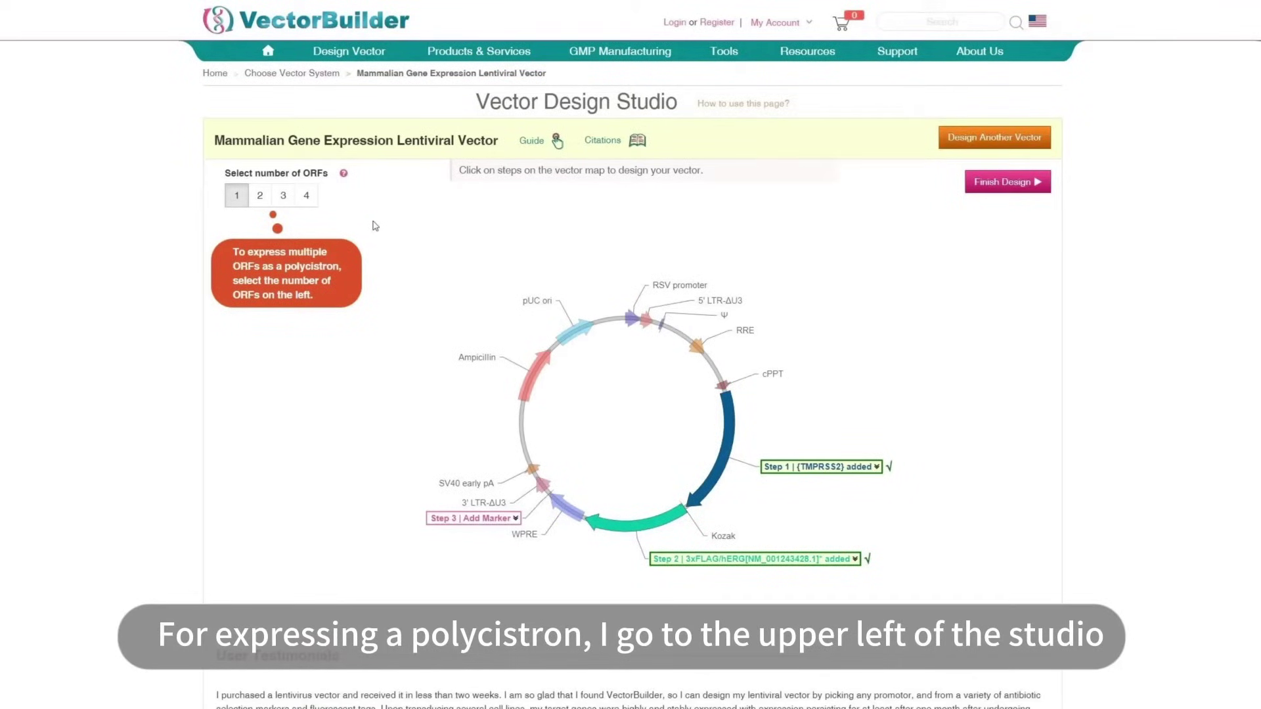
left_click(307, 195)
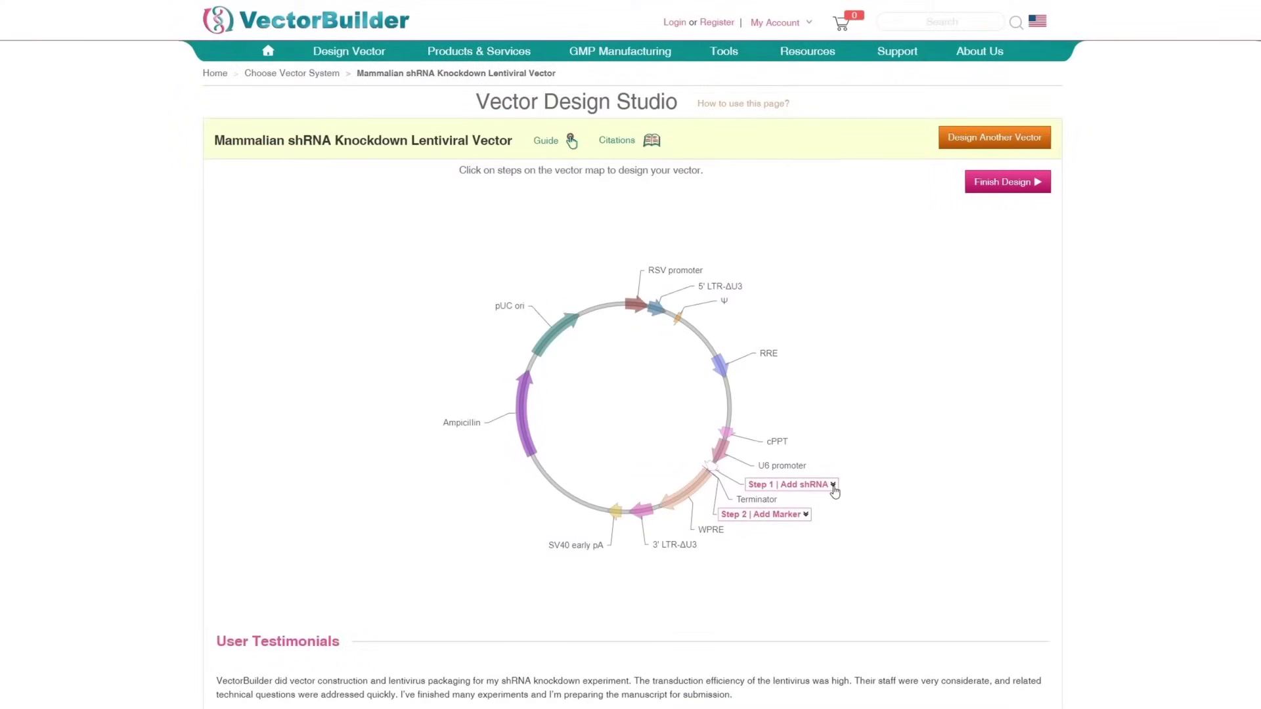
Step: Search the shRNA database for ERG
left_click(833, 485)
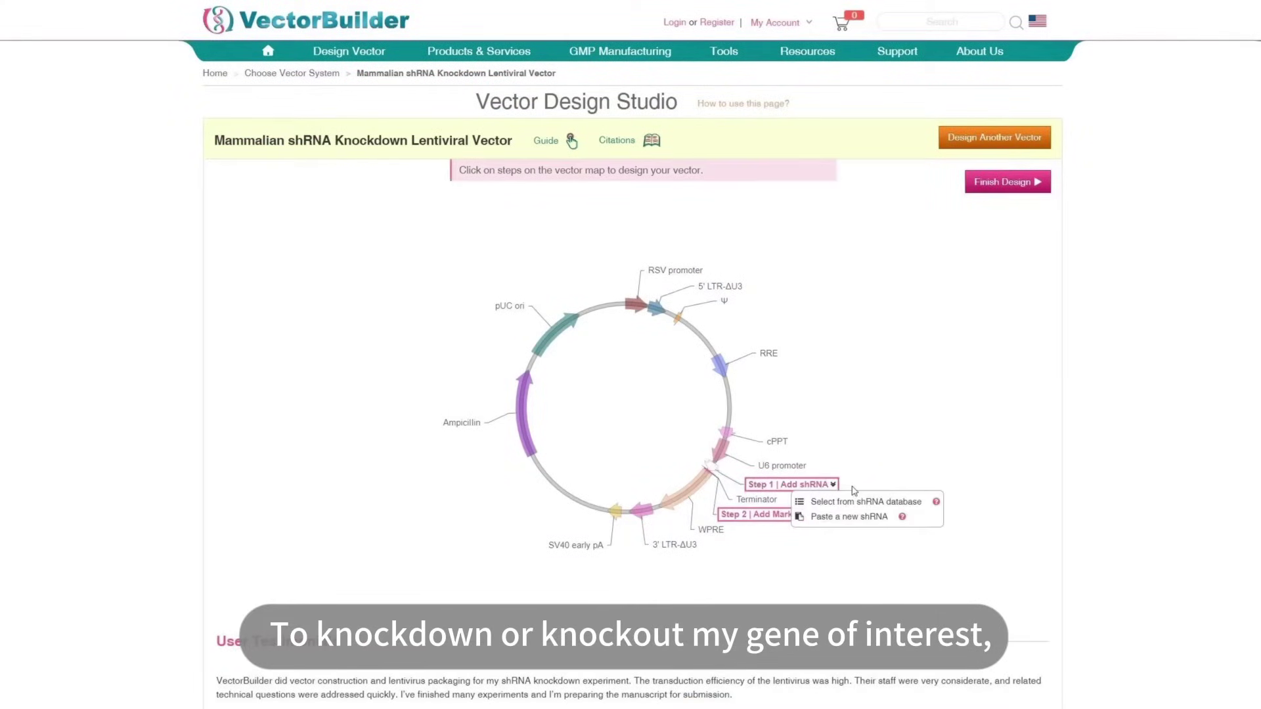
left_click(932, 503)
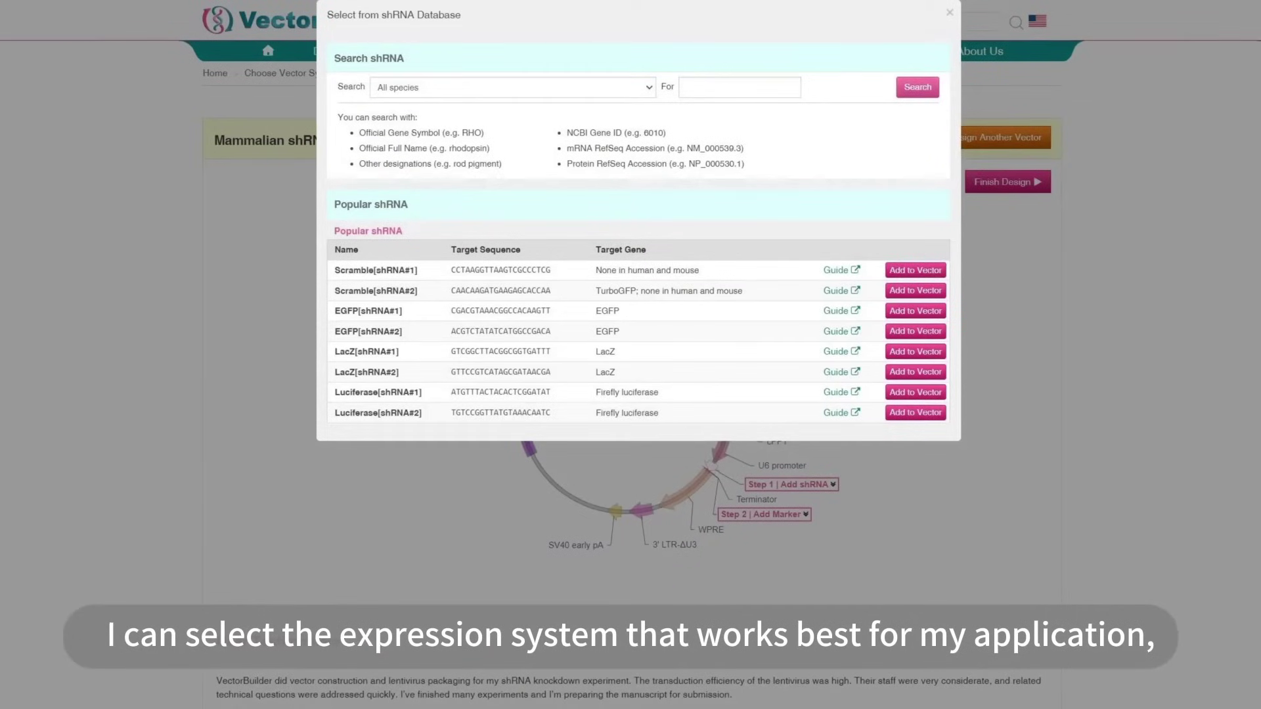
left_click(782, 89)
type("ERG")
left_click(918, 87)
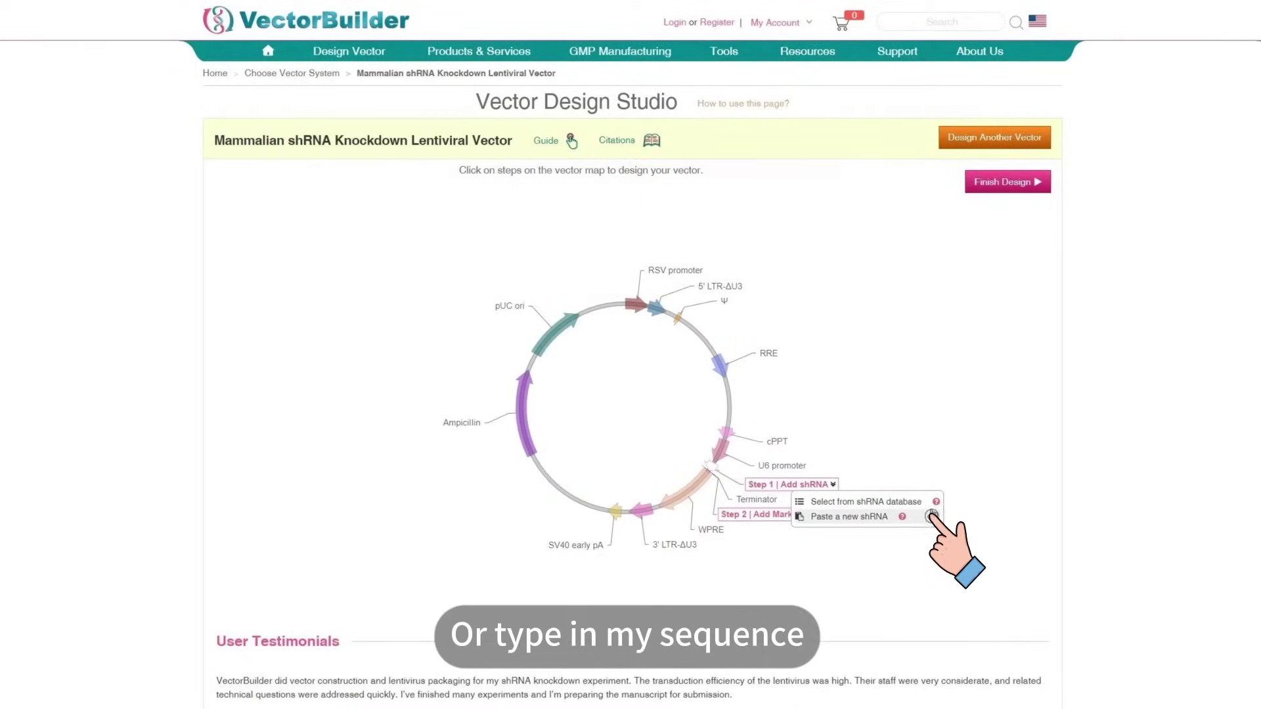
Step: Add a new hairpin shRNA named ERG targeting ATCGGTCCAAACTTAG to the vector
left_click(933, 517)
left_click(479, 111)
type("ERG")
key("Tab")
type("ATCGGTCCAAACTTAG")
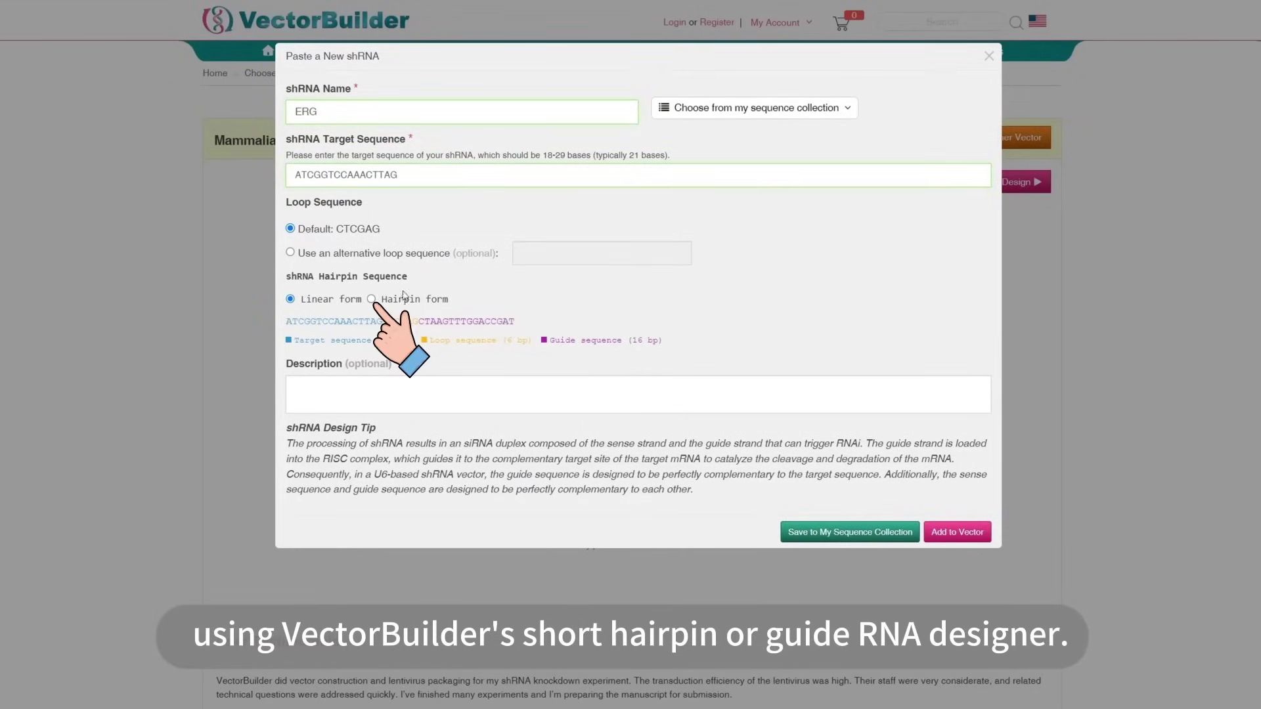
left_click(371, 299)
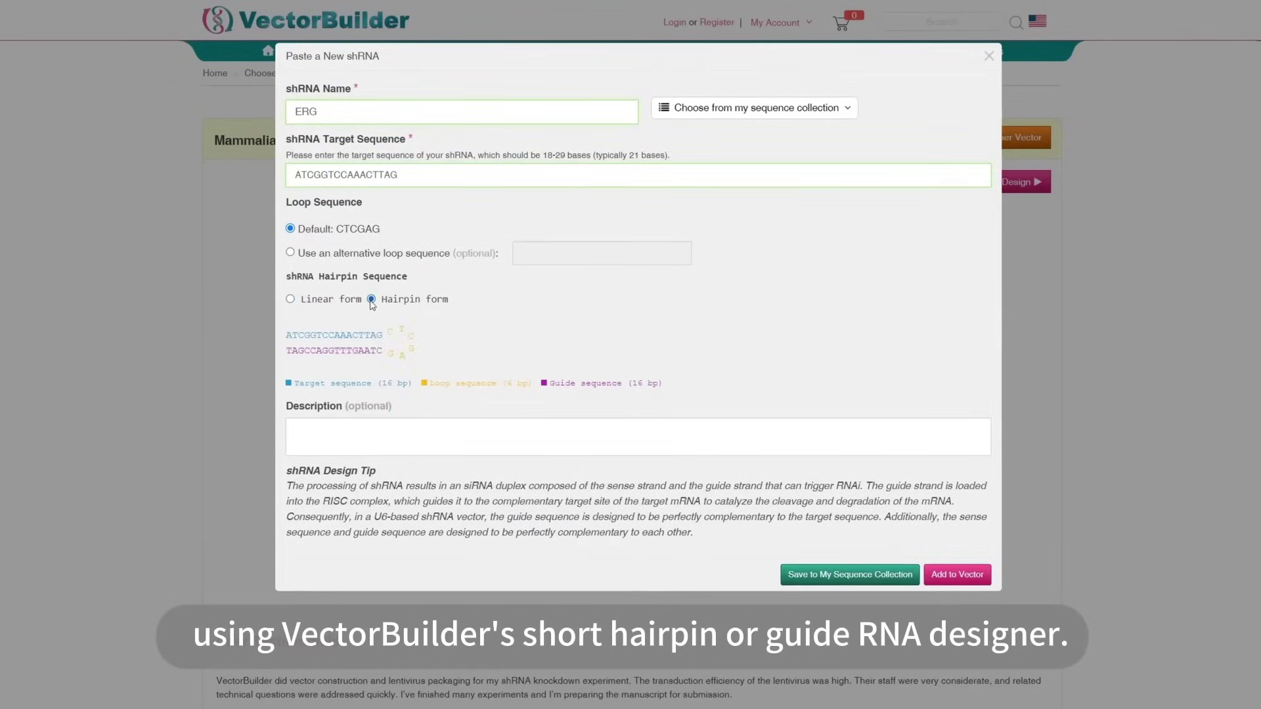
left_click(984, 577)
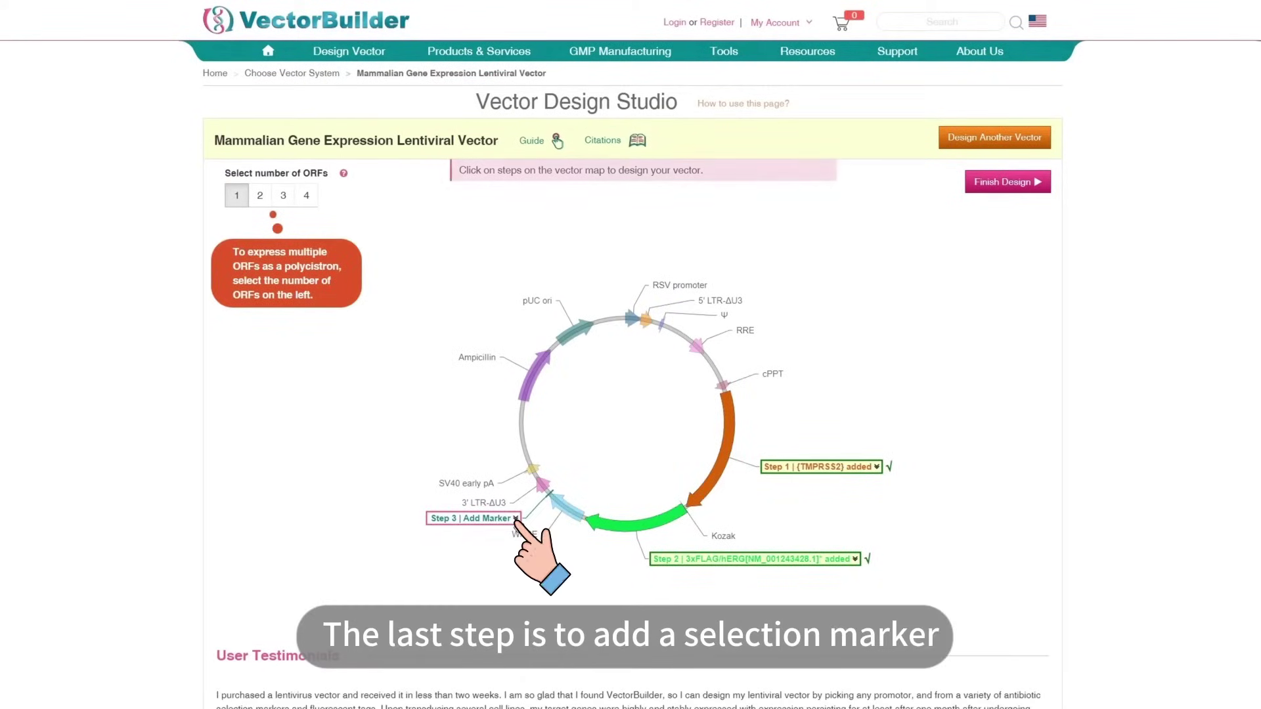
Step: Set Step 3 to No marker from the marker database
left_click(516, 519)
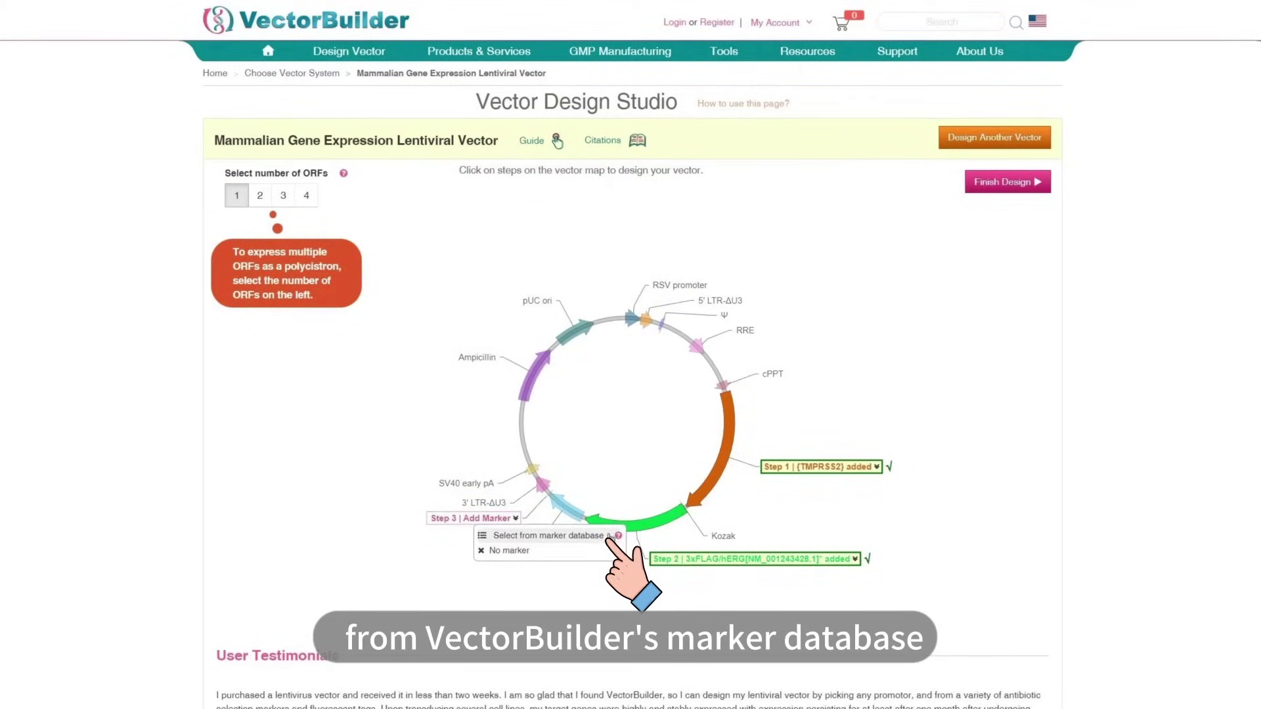
left_click(549, 535)
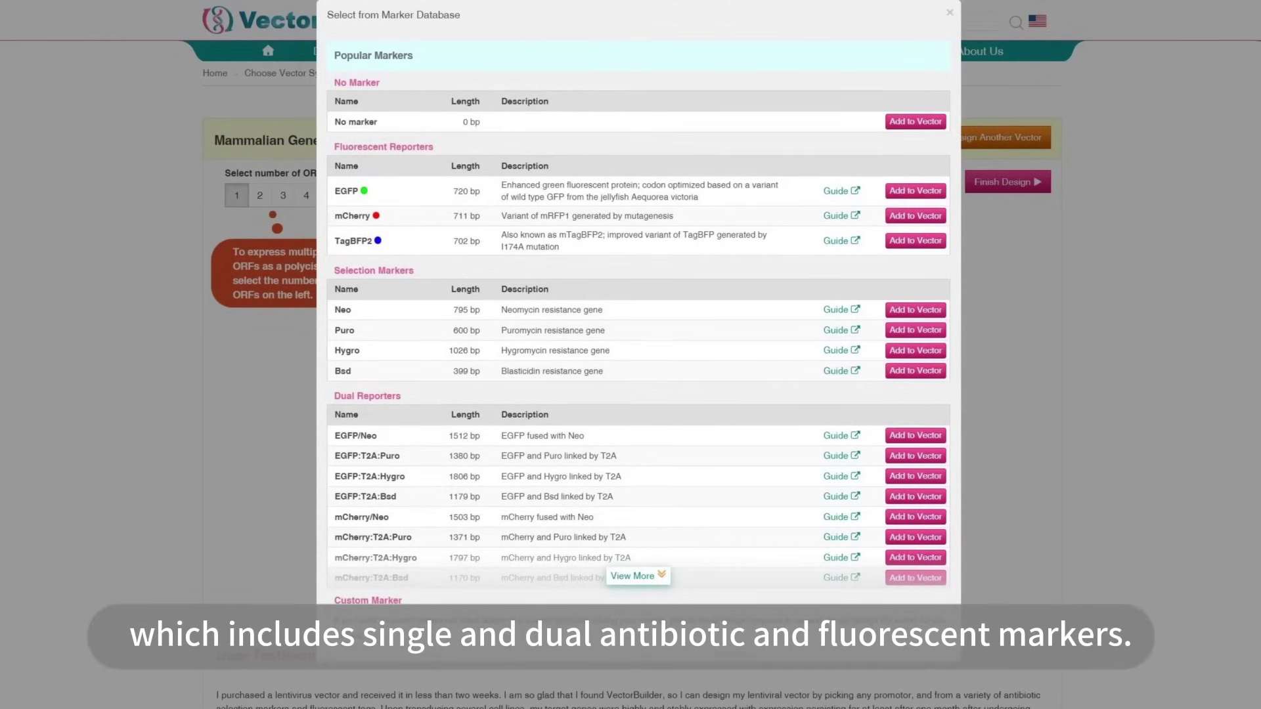
left_click(916, 122)
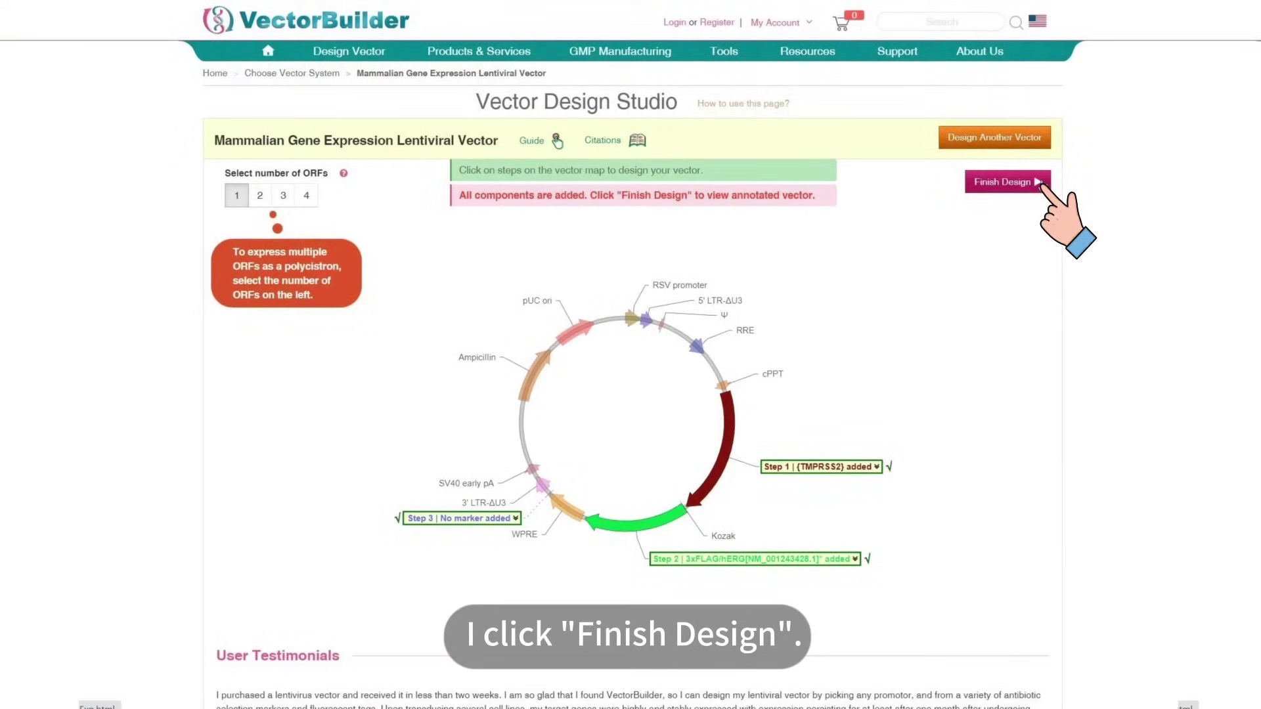
Step: Fix the 3xFLAG/hERG ORF sequence, re-add it, and finish the design
left_click(1042, 185)
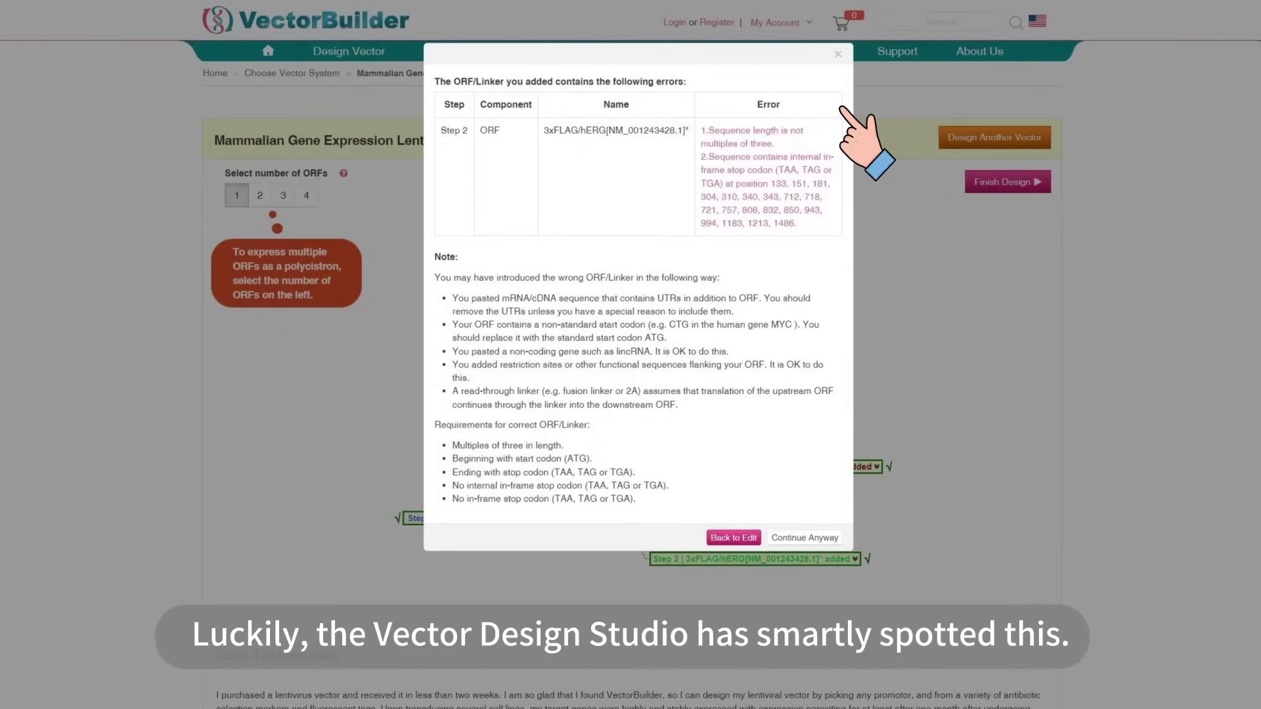
left_click(750, 538)
left_click(755, 559)
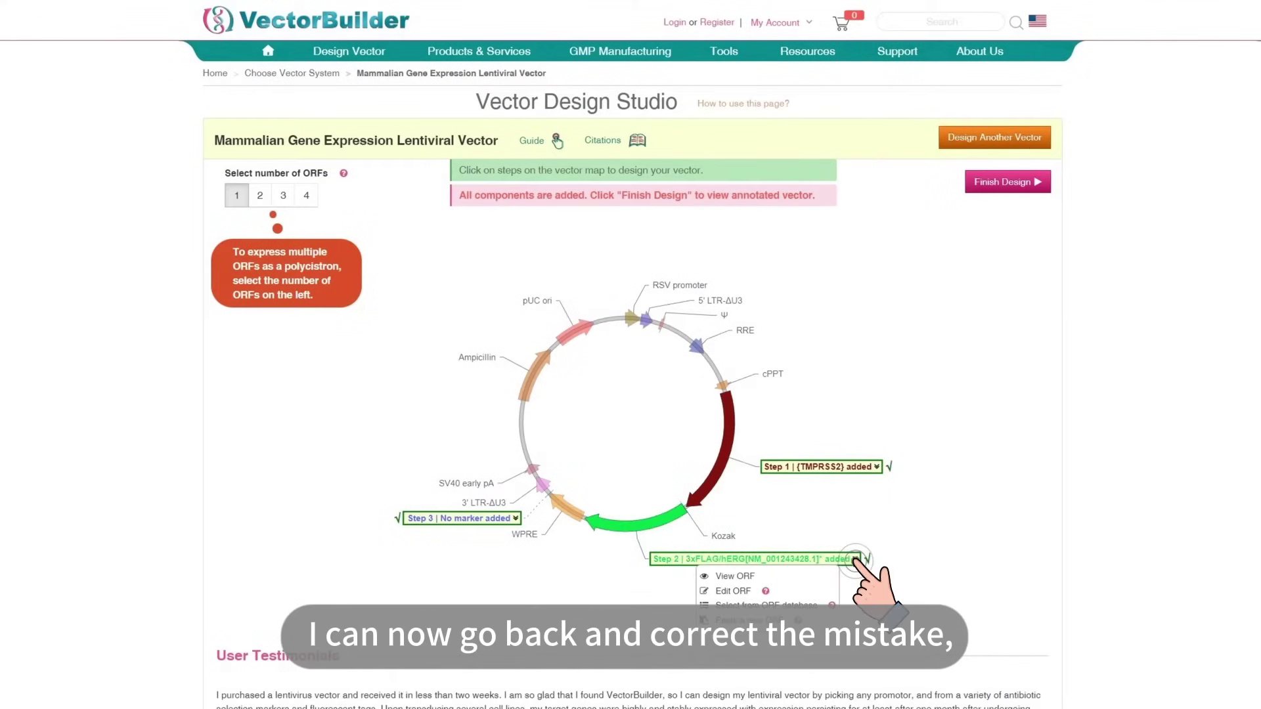
left_click(812, 590)
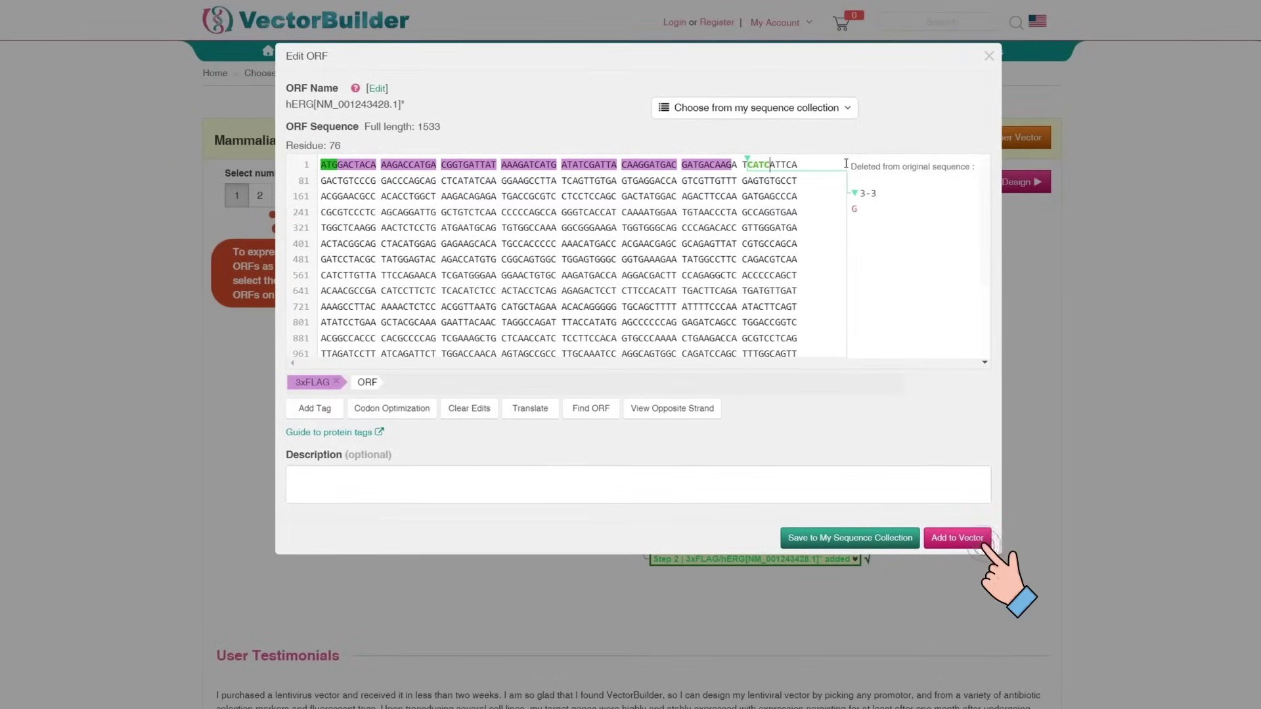
left_click(981, 541)
left_click(1039, 183)
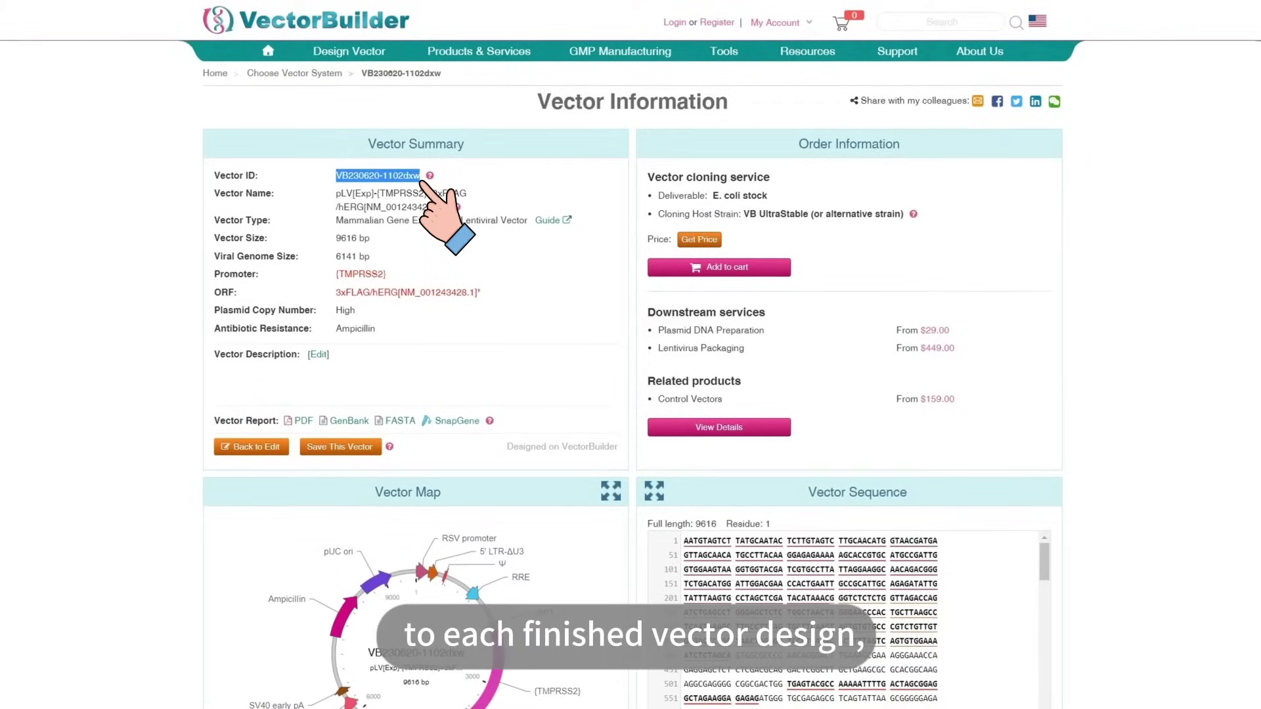
mouse_move(395, 82)
left_click(420, 144)
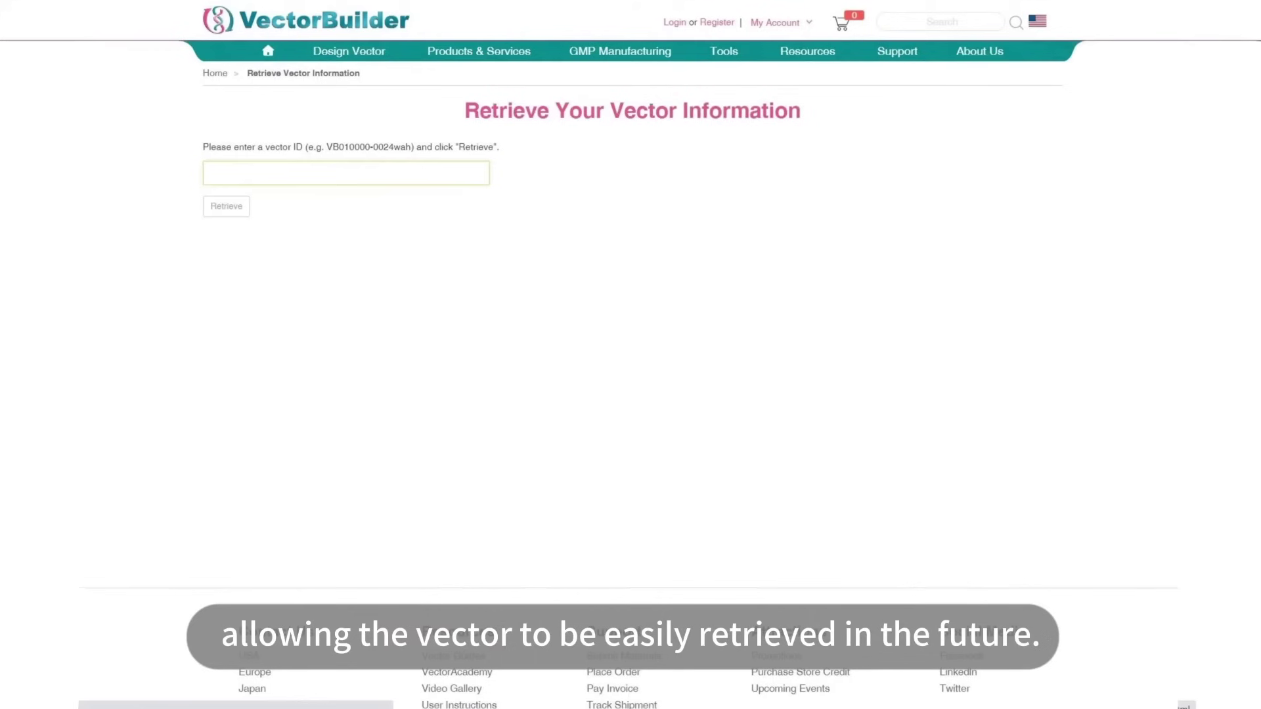
key("ctrl+v")
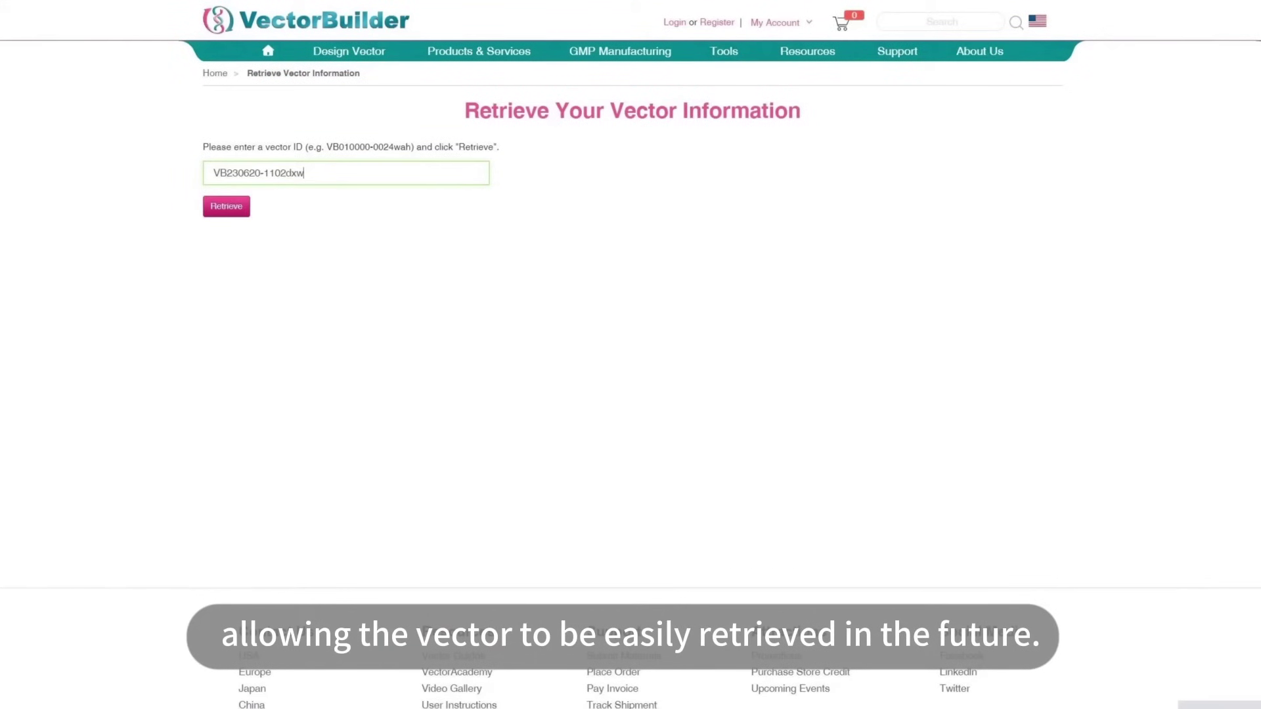
left_click(231, 208)
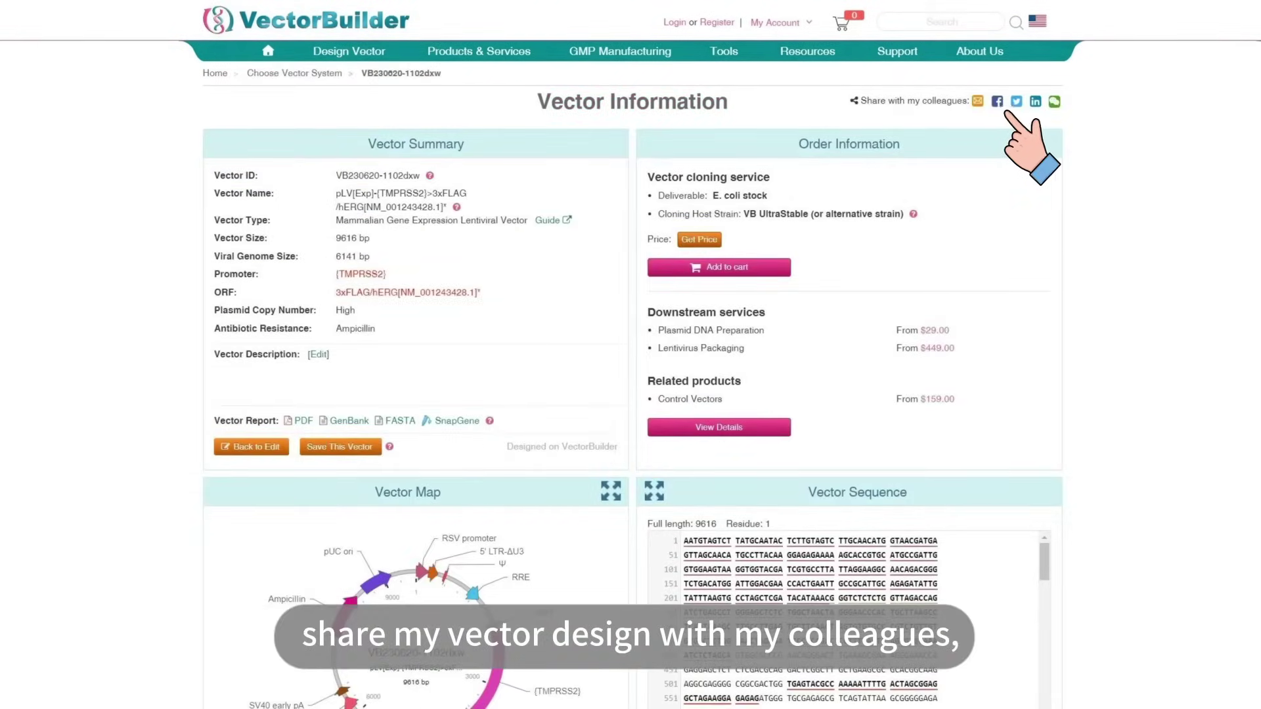
scroll(632, 381, "down", 5)
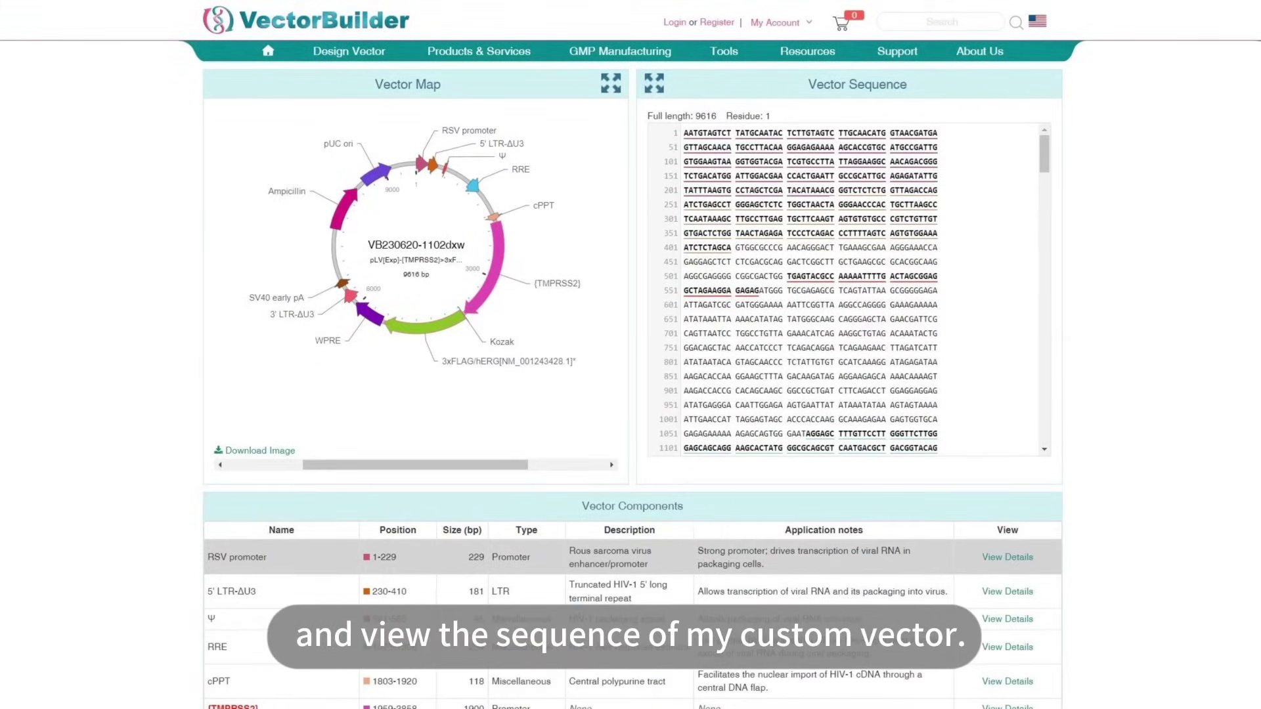
left_click(499, 263)
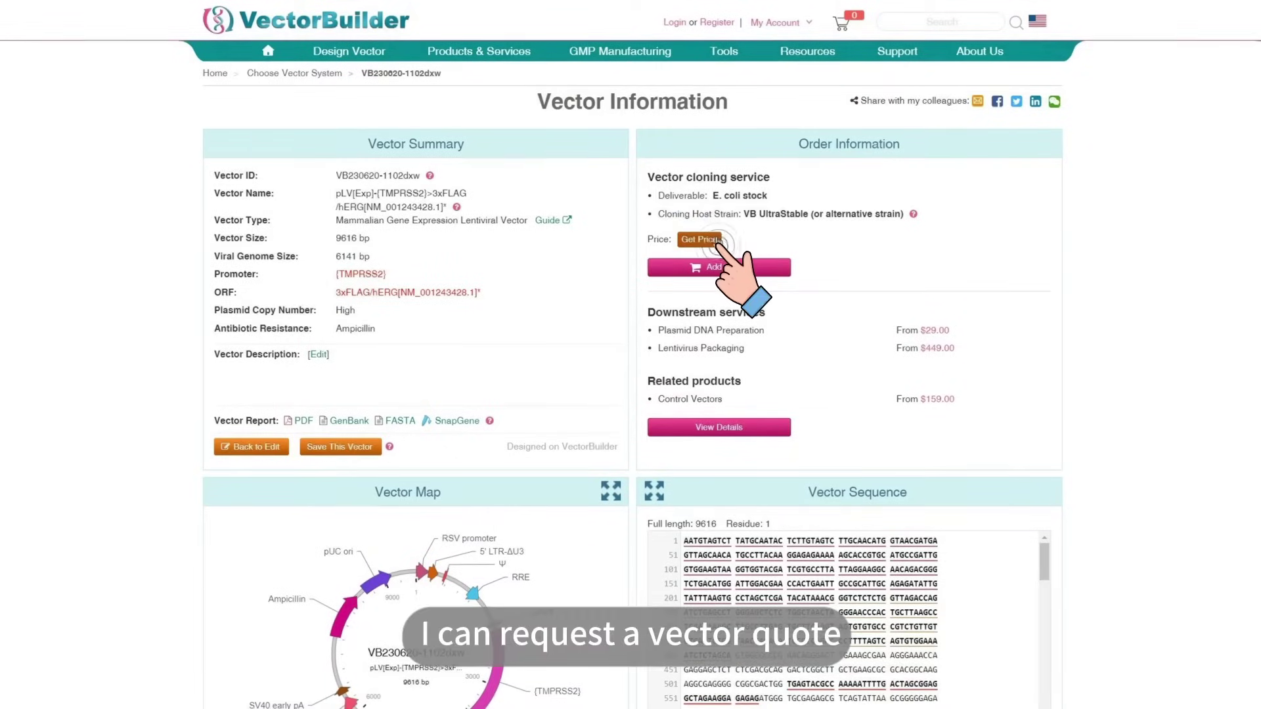
left_click(713, 238)
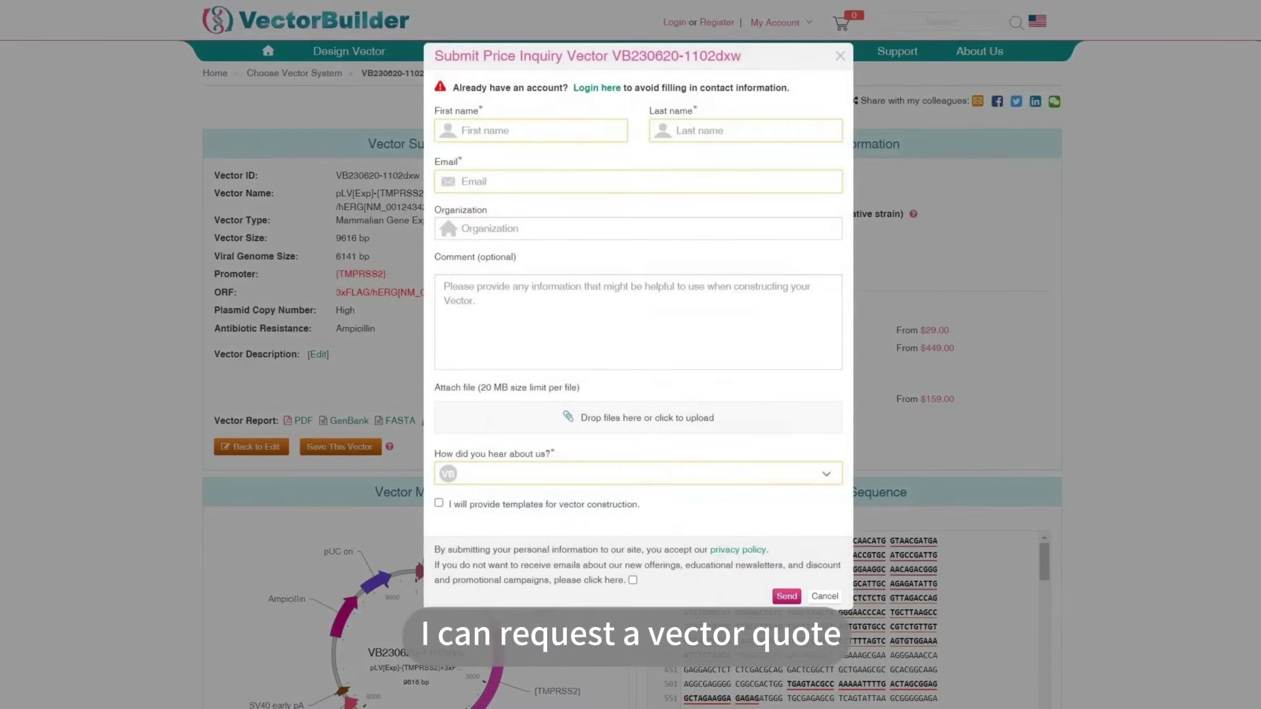
left_click(476, 288)
type("How much should I pay for my vector?")
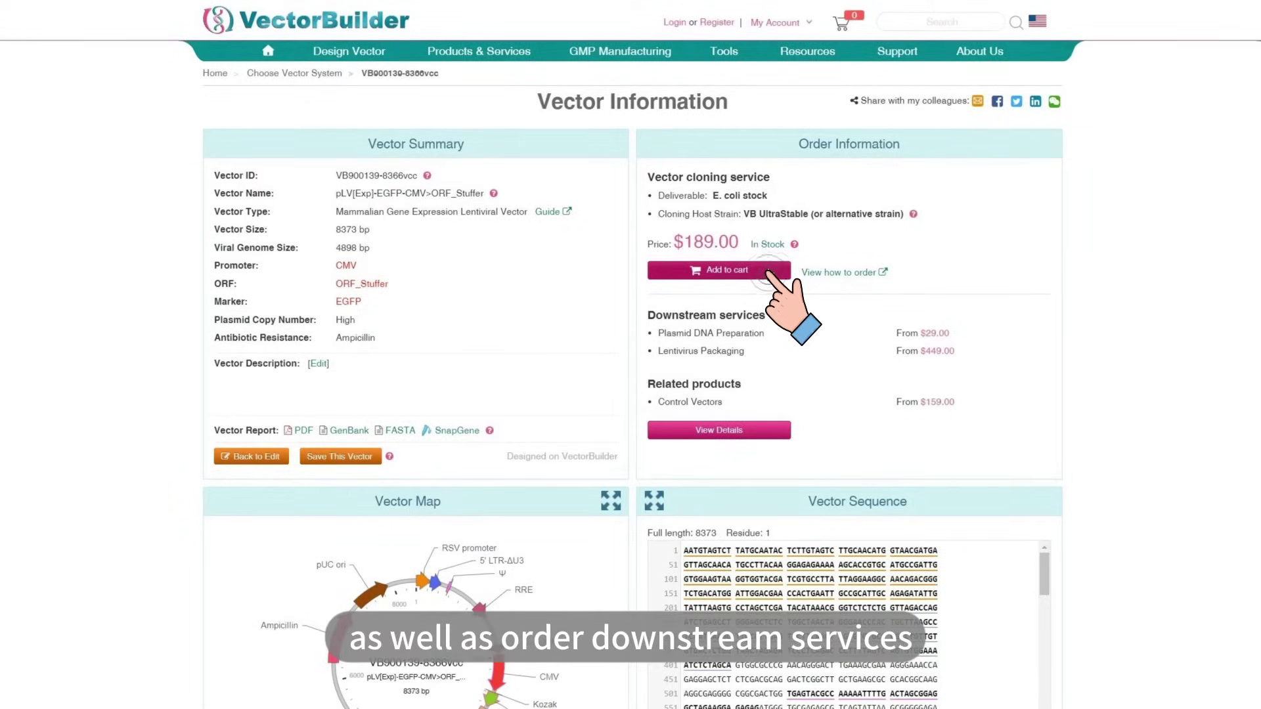
left_click(767, 271)
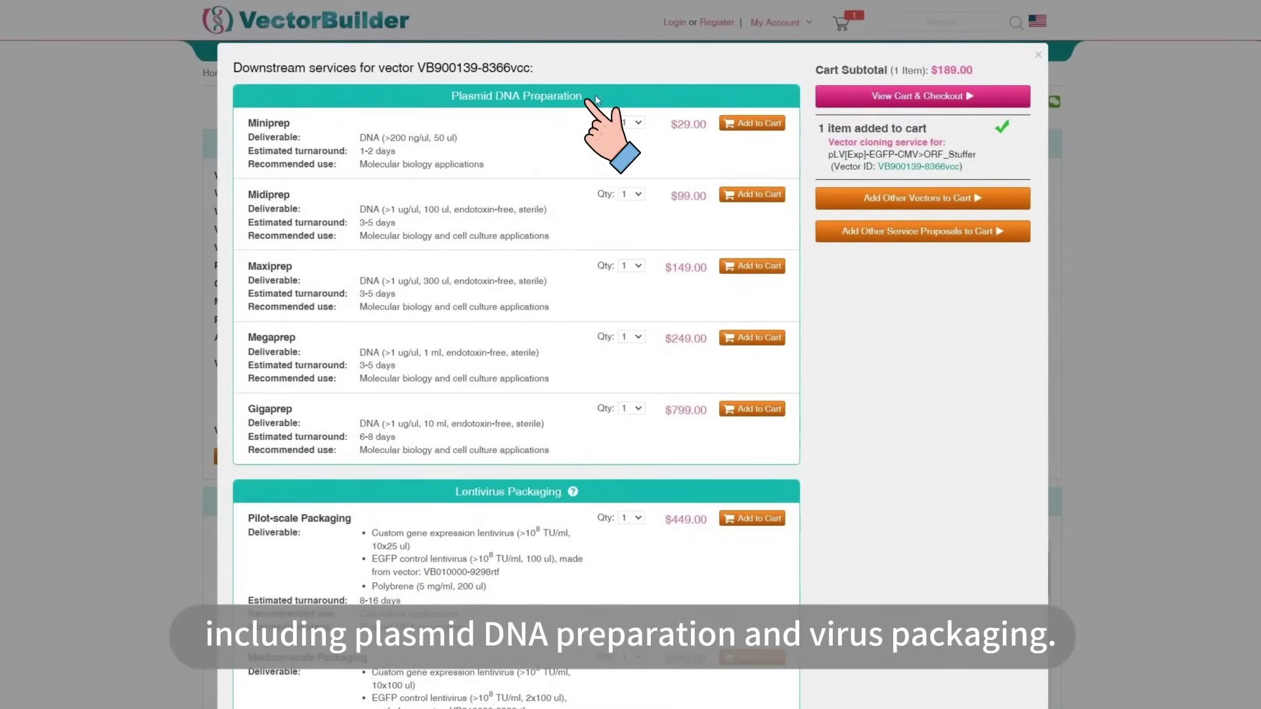
scroll(597, 99, "down", 4)
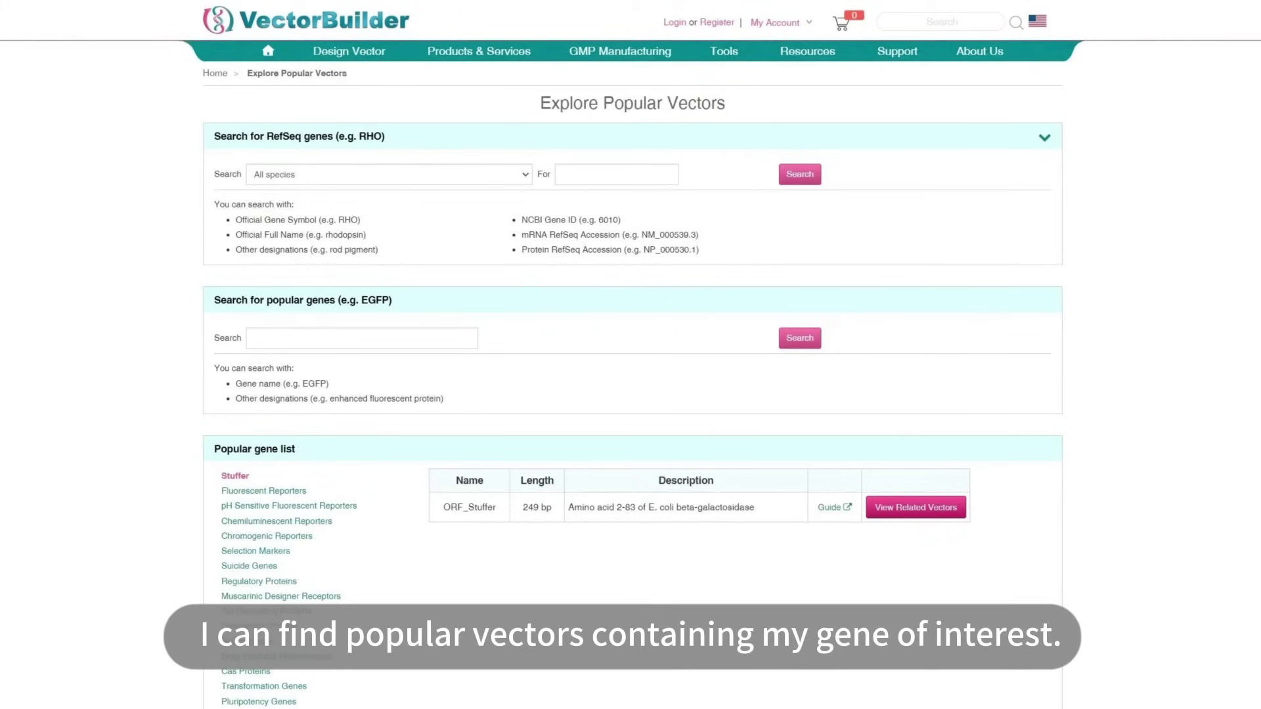
Step: Search RefSeq for ERG and browse the human ERG premade and popular vector designs
left_click(647, 177)
type("ERG")
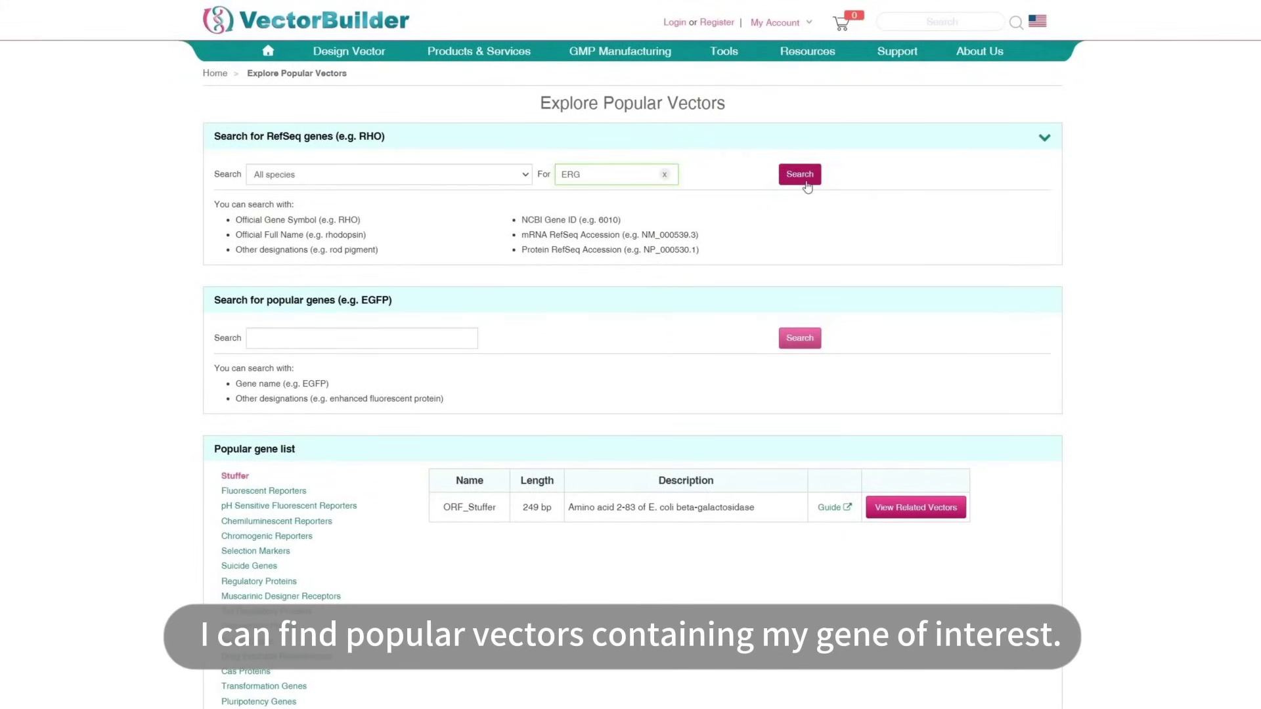
left_click(800, 175)
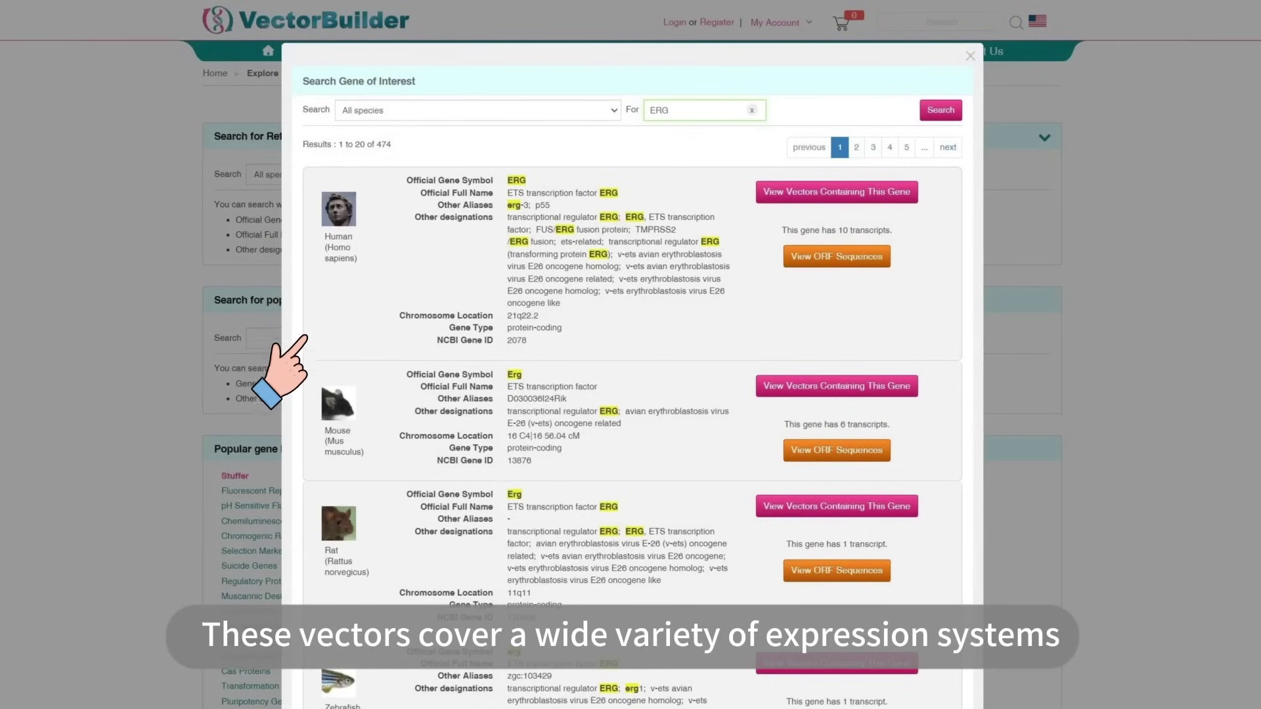
left_click(913, 193)
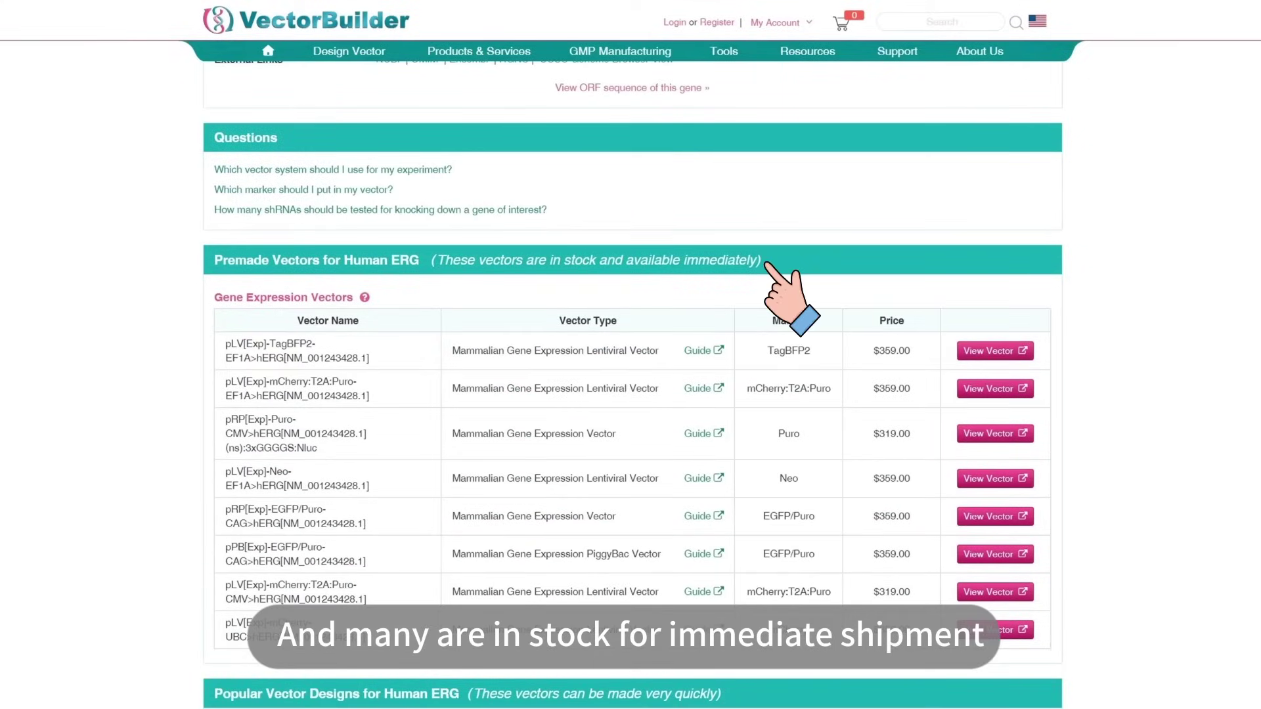
scroll(765, 263, "down", 8)
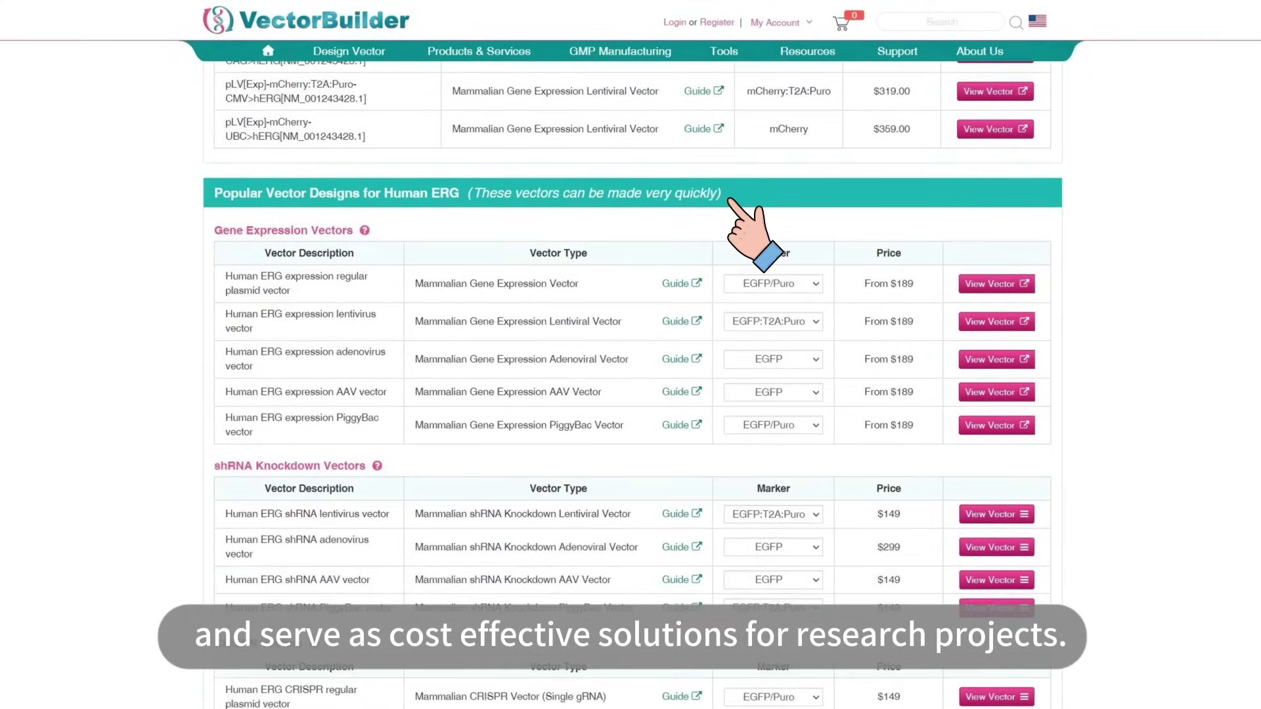